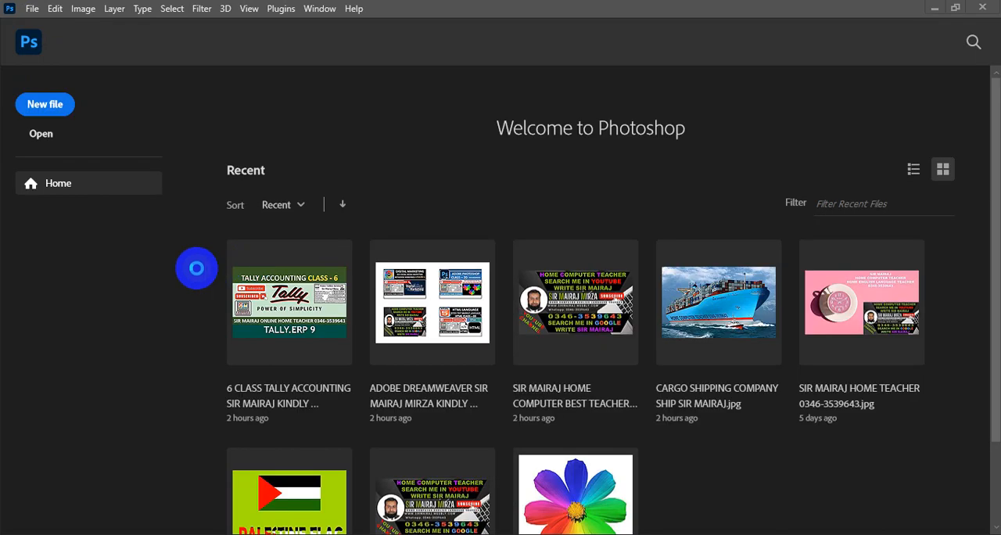
- Open the cargo shipping company ship image from the Pictures folder
{"action": "left_click", "coordinate": [51, 112]}
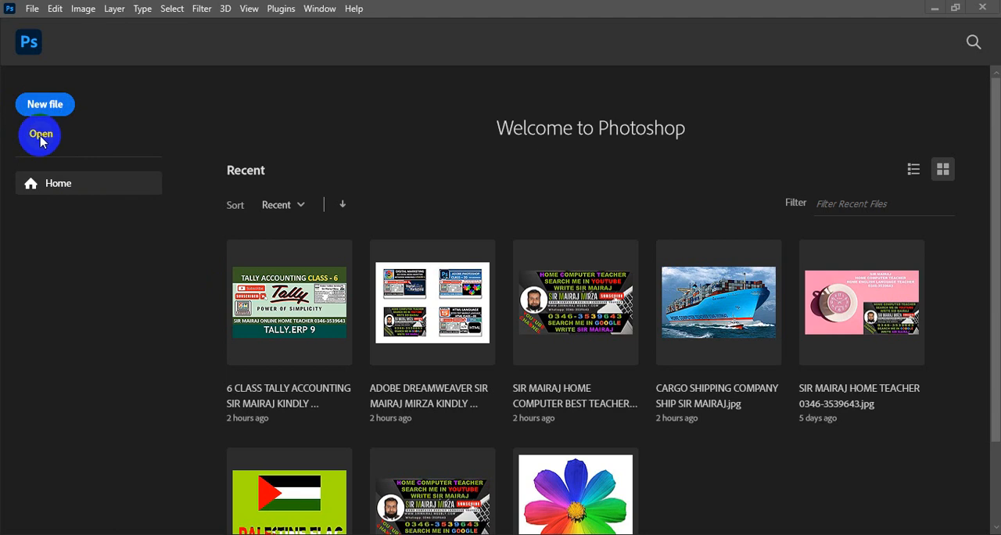
{"action": "left_click", "coordinate": [38, 137]}
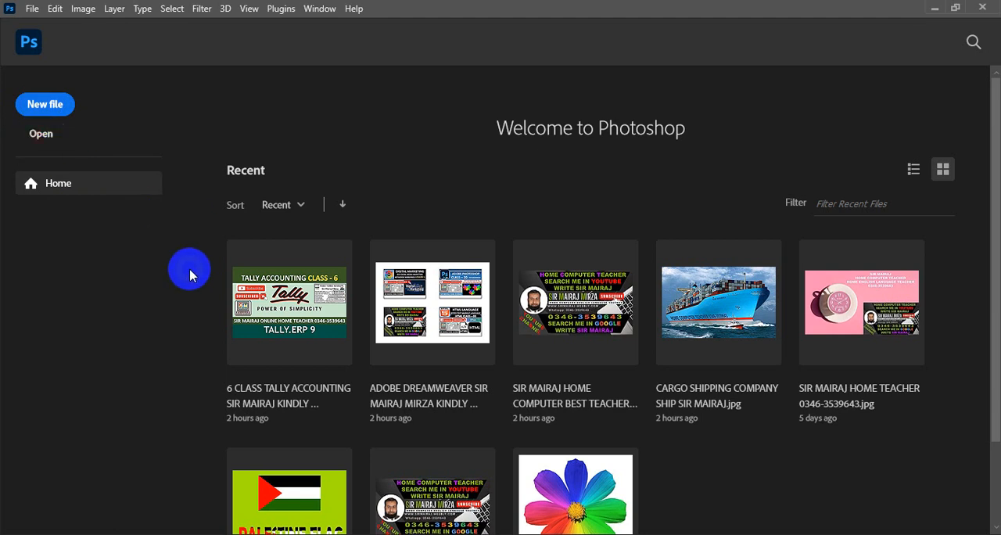
{"action": "left_click", "coordinate": [41, 136]}
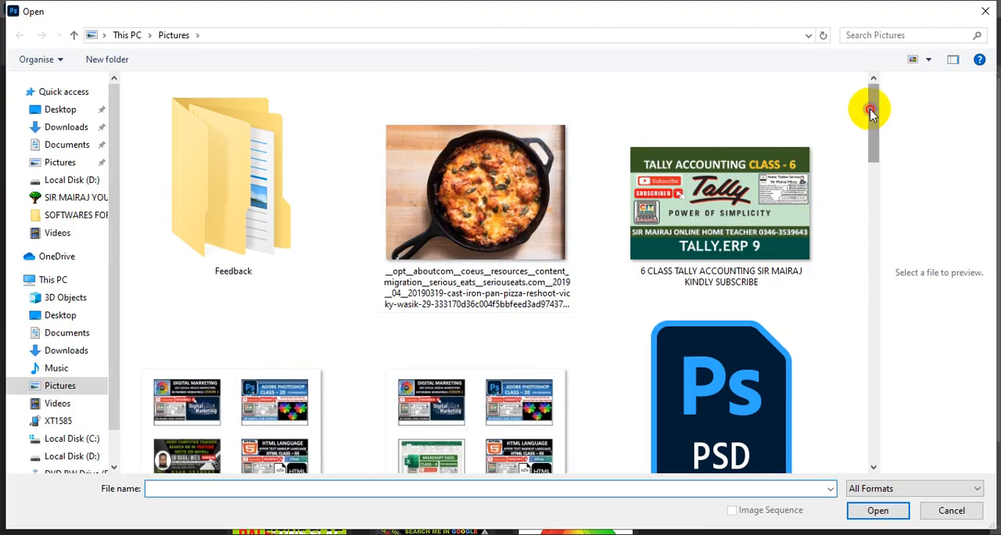
{"action": "left_click_drag", "start_coordinate": [866, 105], "coordinate": [881, 190]}
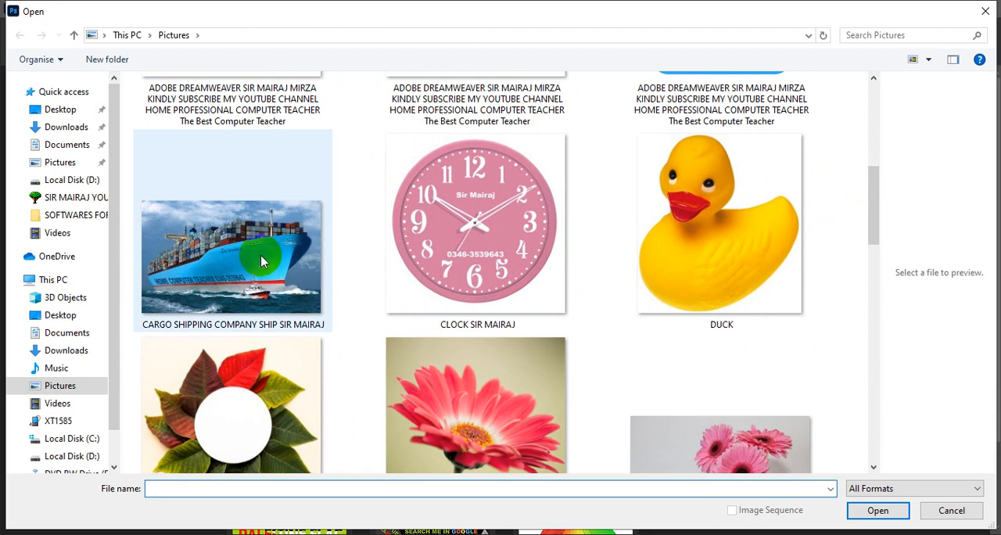
{"action": "left_click", "coordinate": [239, 264]}
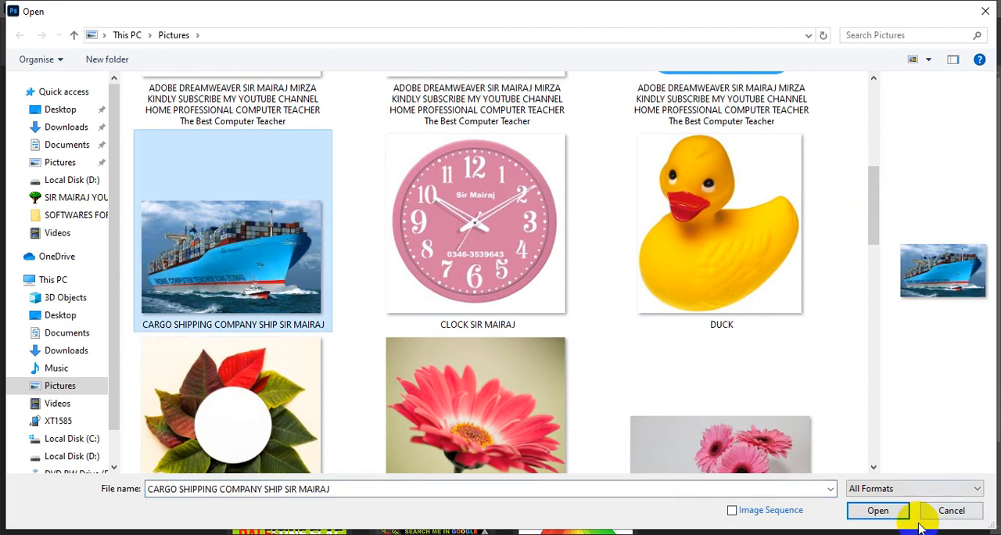
{"action": "left_click", "coordinate": [877, 510]}
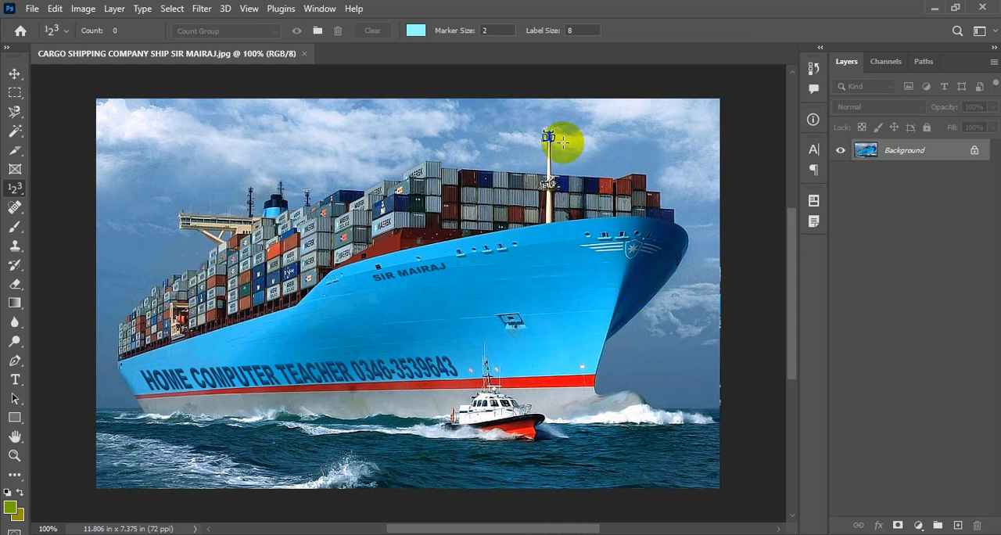
- Fit the ship image on screen and duplicate the Background layer
{"action": "left_click", "coordinate": [249, 9]}
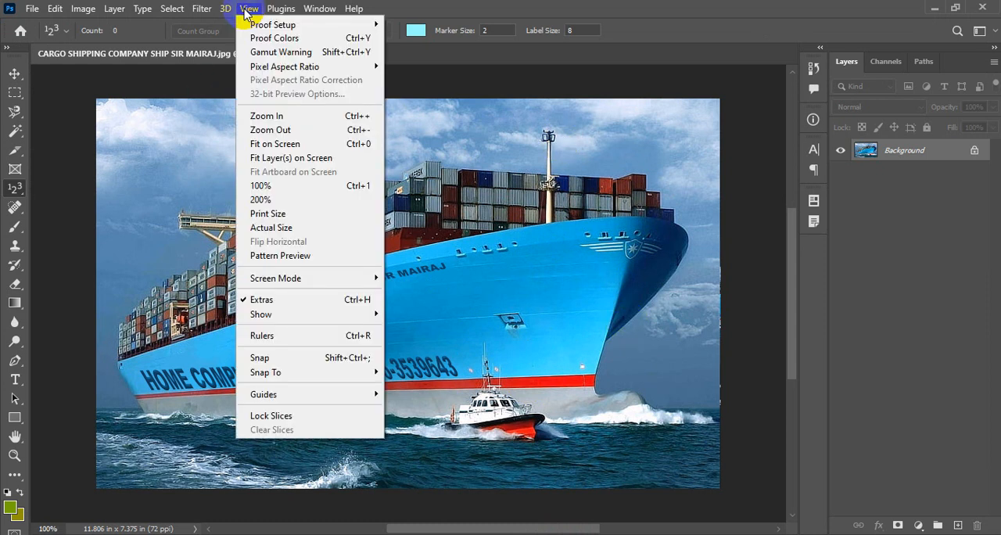
{"action": "left_click", "coordinate": [272, 144]}
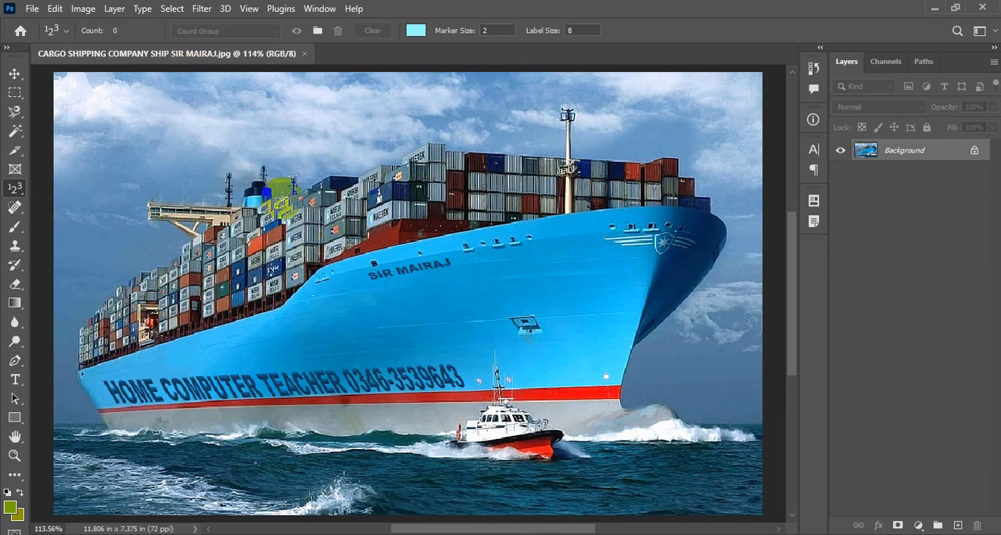
{"action": "key", "text": "ctrl+j"}
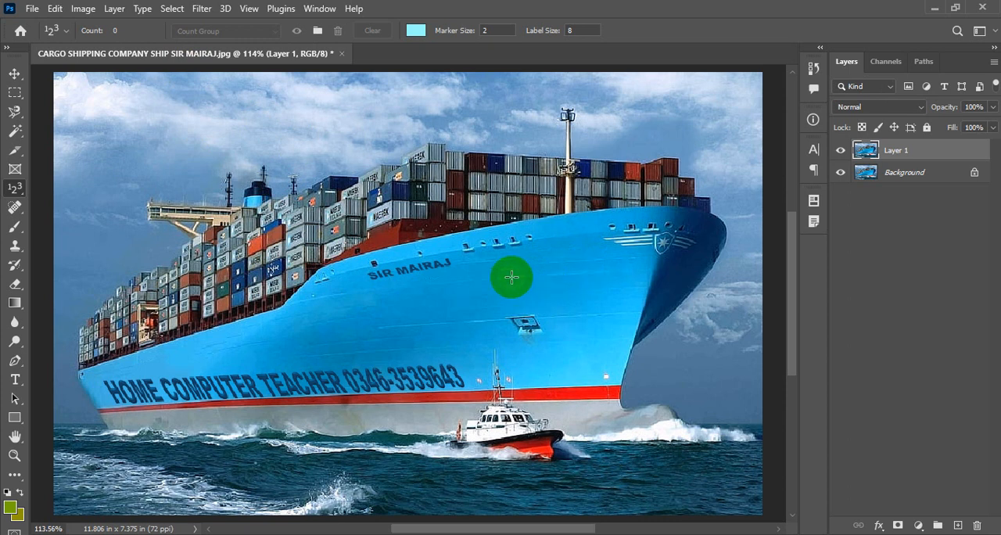
{"action": "left_click", "coordinate": [601, 377]}
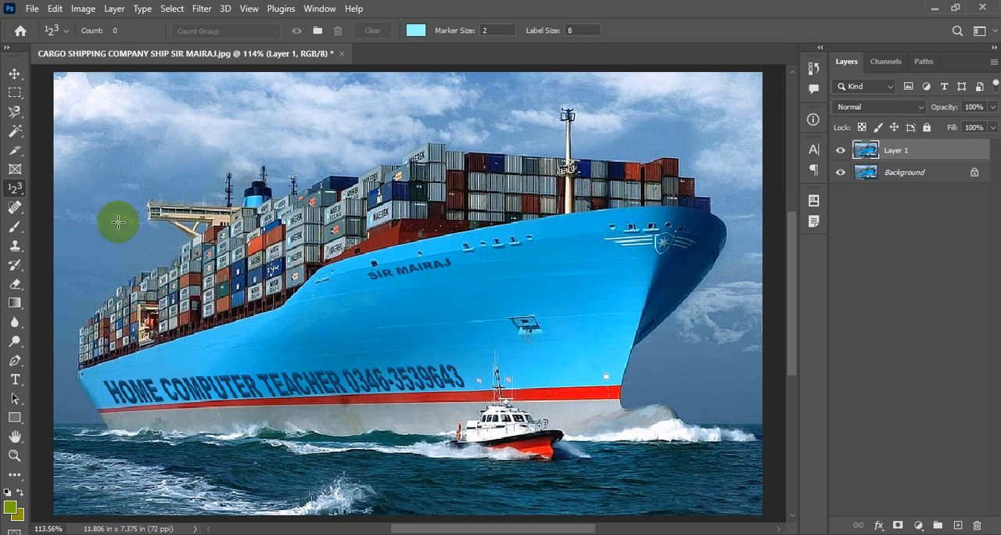
- Activate the Count Tool and set its count color to a bright, fully saturated yellow-green with a hue of 72°
{"action": "right_click", "coordinate": [13, 192]}
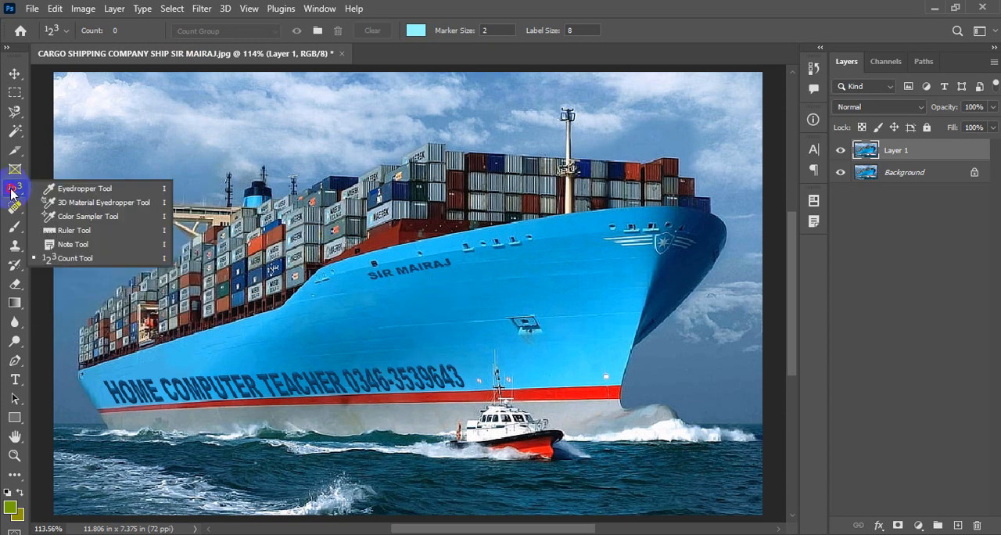
{"action": "left_click", "coordinate": [67, 255]}
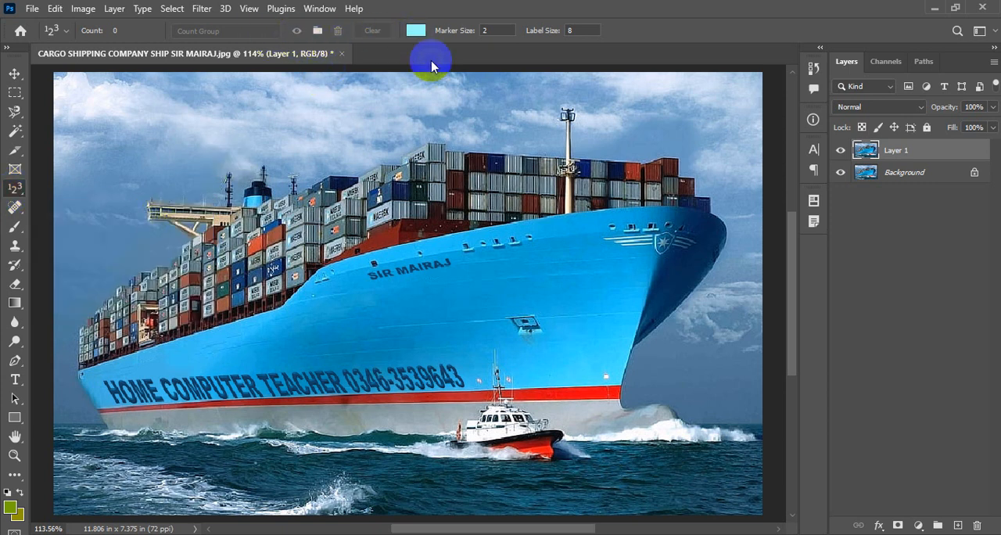
{"action": "left_click", "coordinate": [416, 30]}
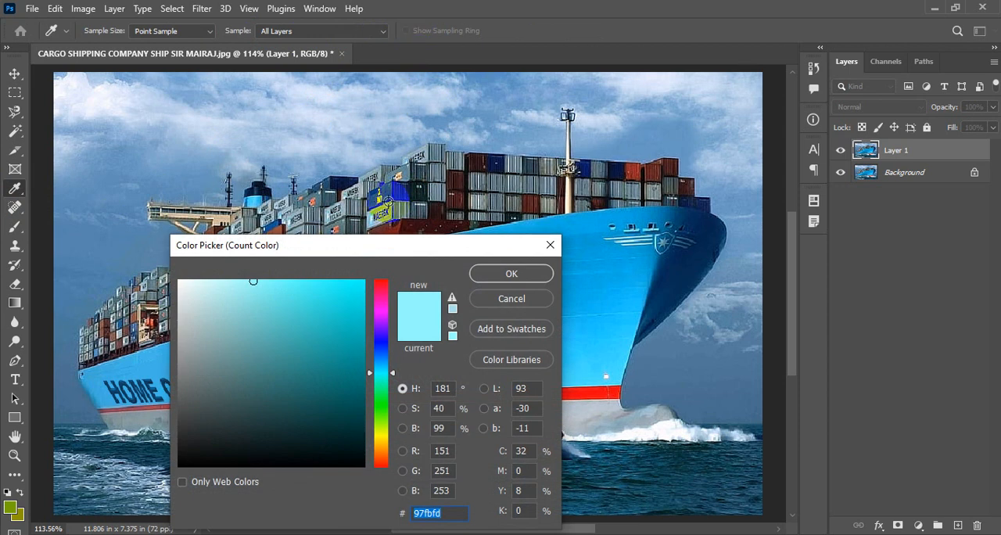
{"action": "left_click", "coordinate": [383, 280]}
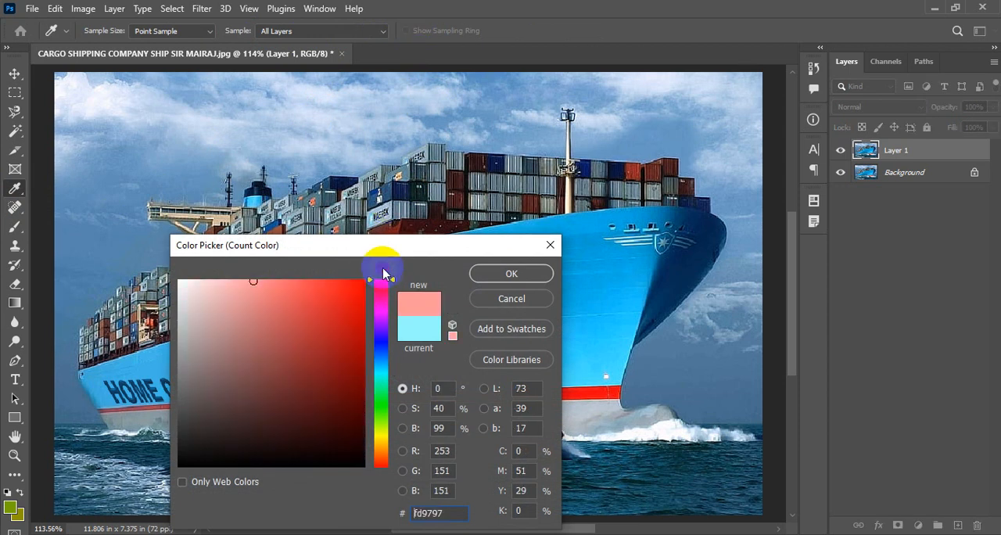
{"action": "left_click", "coordinate": [379, 430]}
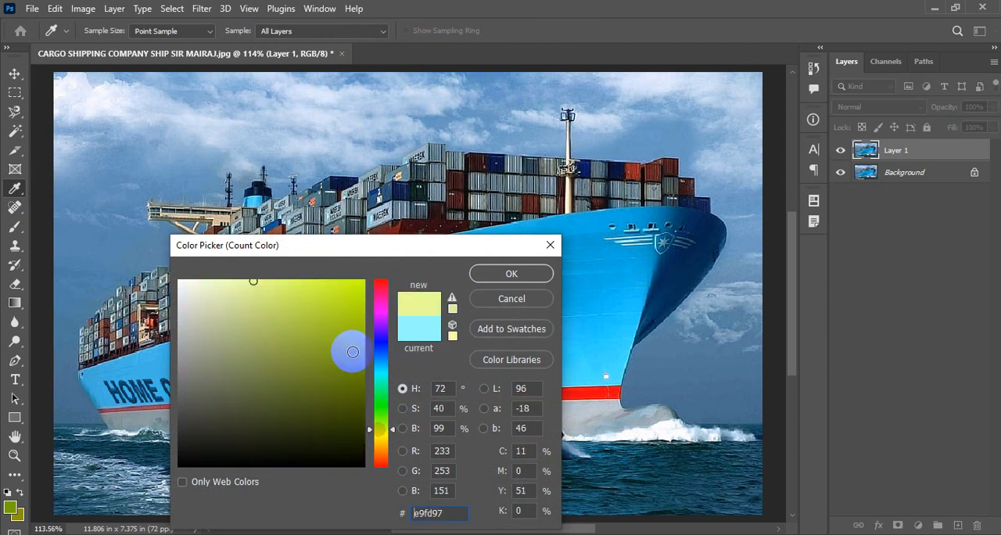
{"action": "mouse_move", "coordinate": [351, 347]}
{"action": "left_mouse_down"}
{"action": "mouse_move", "coordinate": [351, 286]}
{"action": "mouse_move", "coordinate": [361, 280]}
{"action": "left_mouse_up"}
{"action": "left_click", "coordinate": [525, 277]}
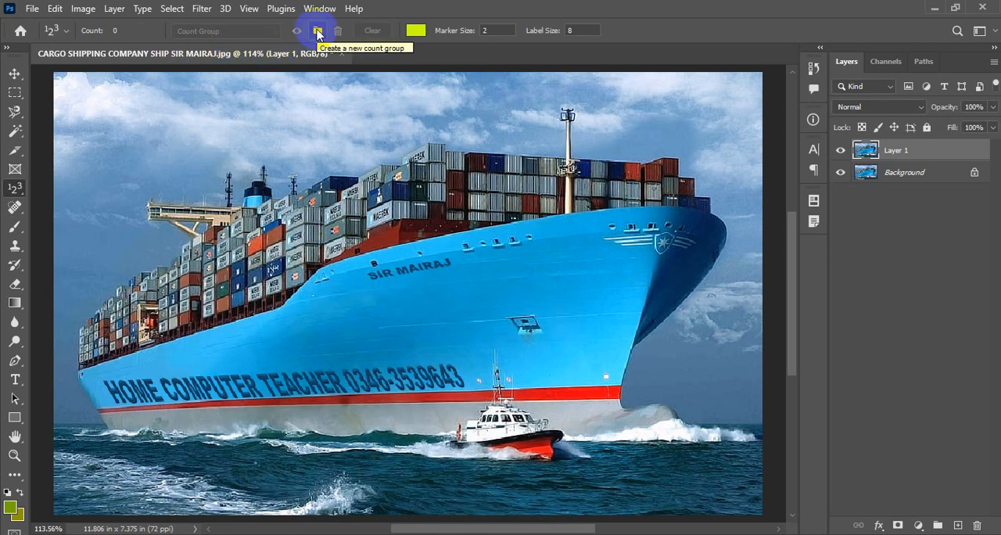
- Create a count group named SHIP COLOUR and place its first marker on the blue hull below the ship's upper lettering
{"action": "left_click", "coordinate": [317, 32]}
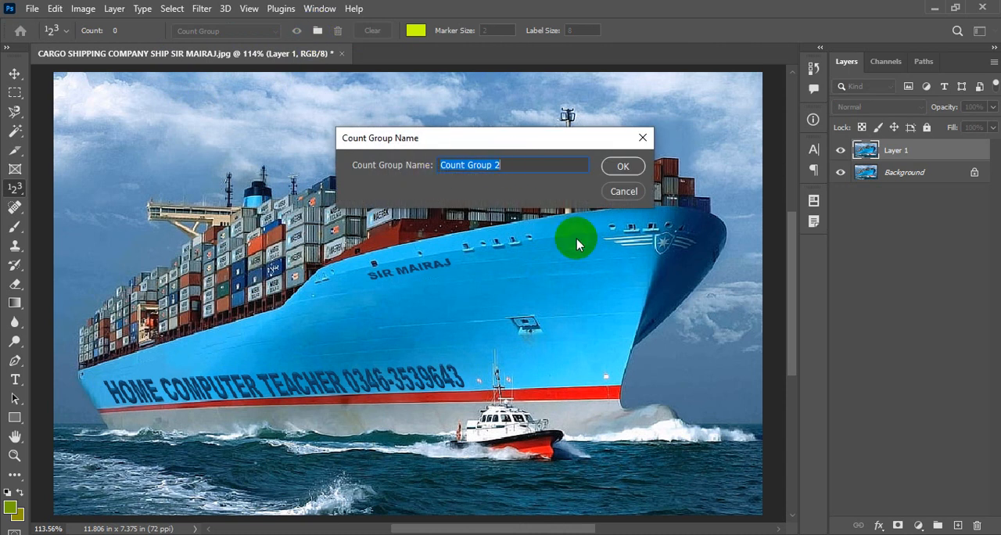
{"action": "type", "text": "SHIP"}
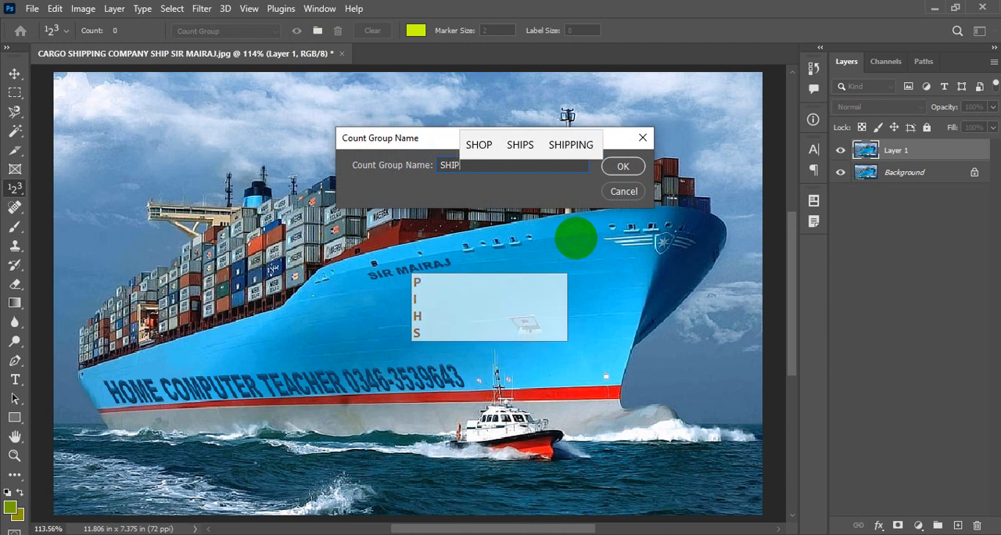
{"action": "type", "text": " CO"}
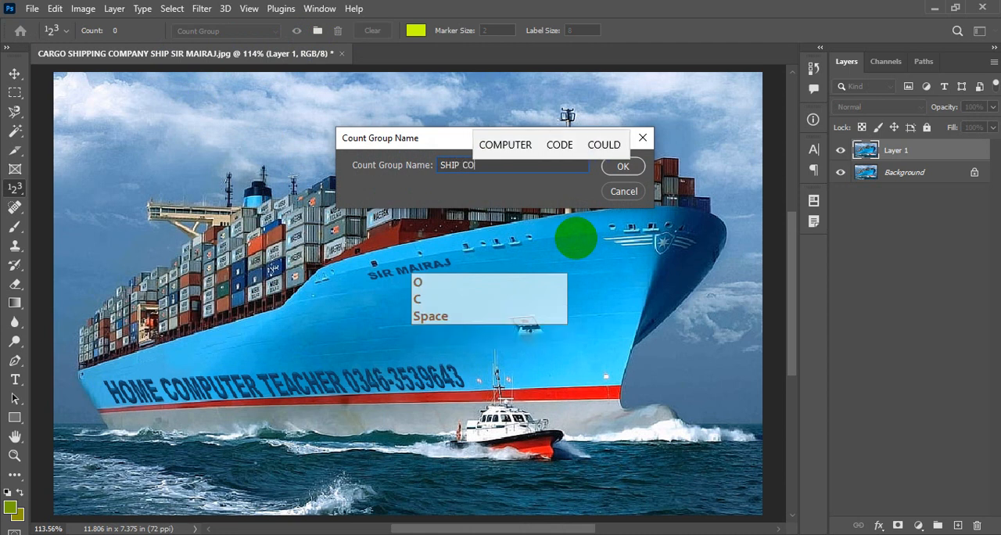
{"action": "type", "text": "LOUR"}
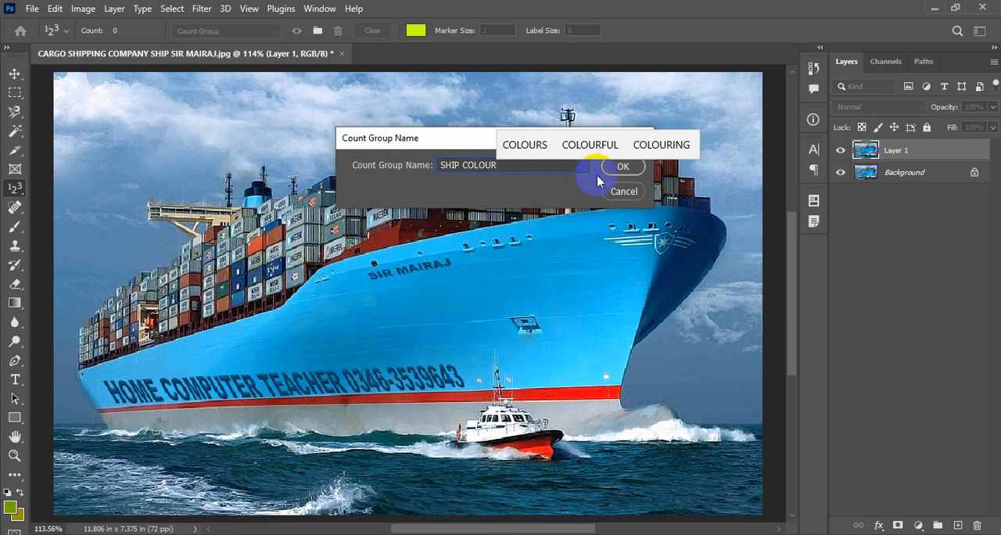
{"action": "left_click", "coordinate": [621, 165]}
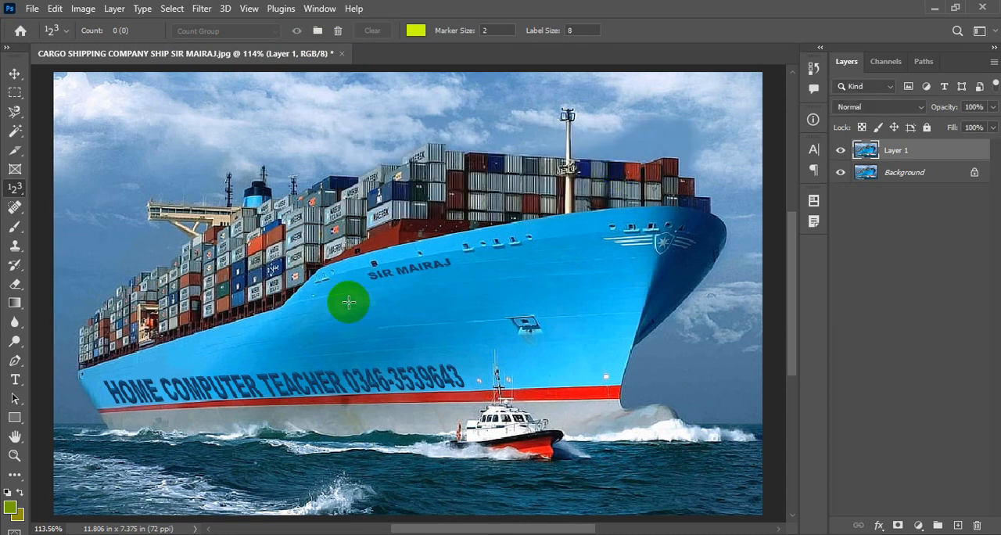
{"action": "key", "text": "Caps_Lock"}
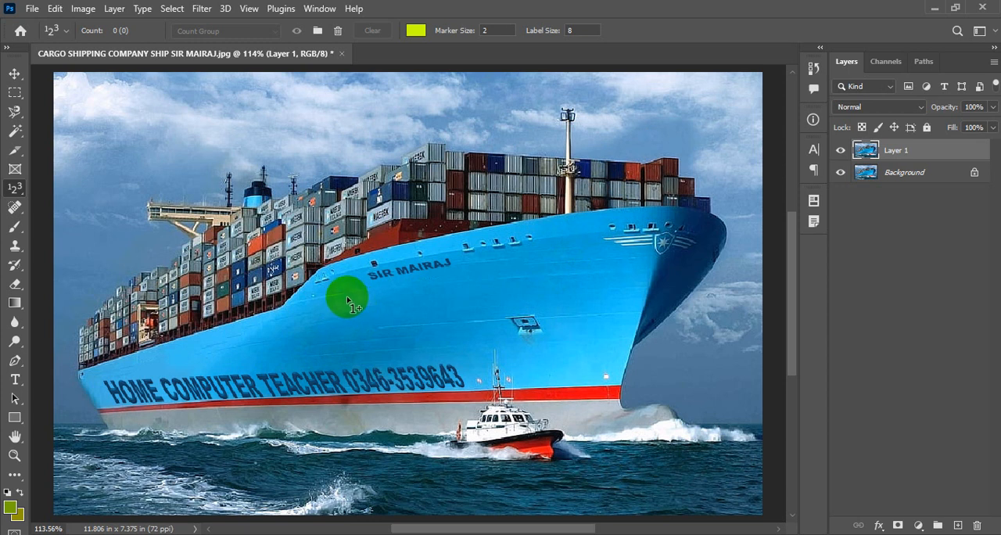
{"action": "left_click", "coordinate": [359, 301]}
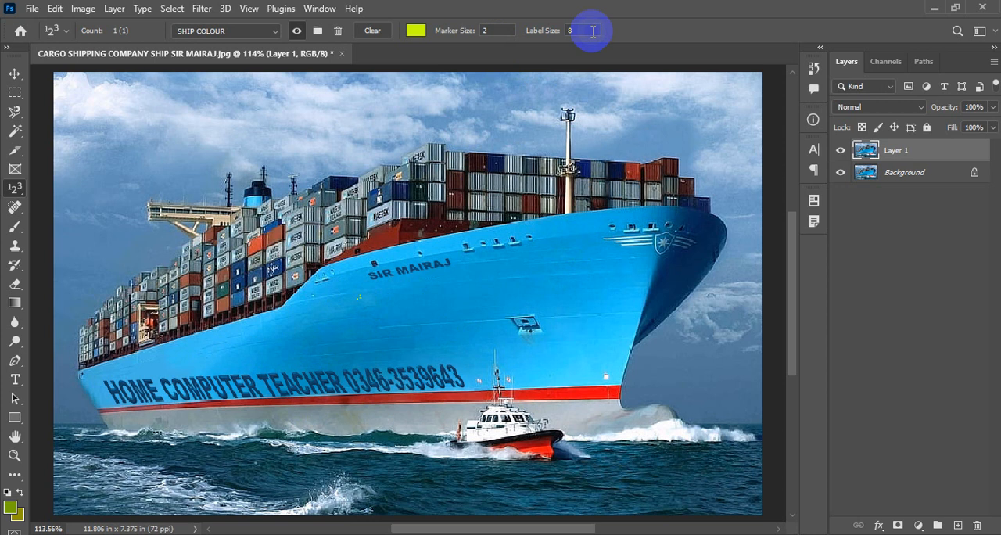
- Set the label size of the SHIP COLOUR count group to 20
{"action": "left_click", "coordinate": [498, 35]}
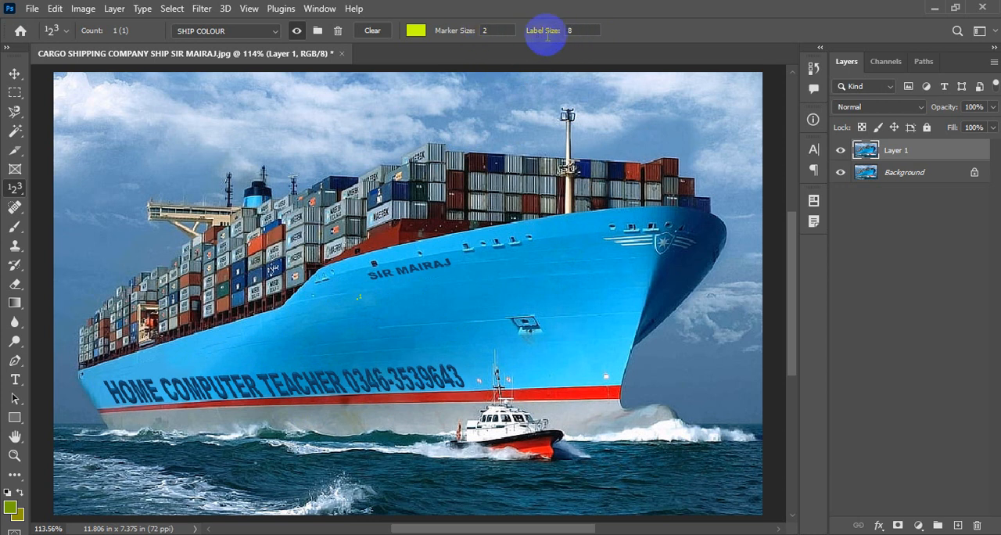
{"action": "left_click", "coordinate": [588, 29]}
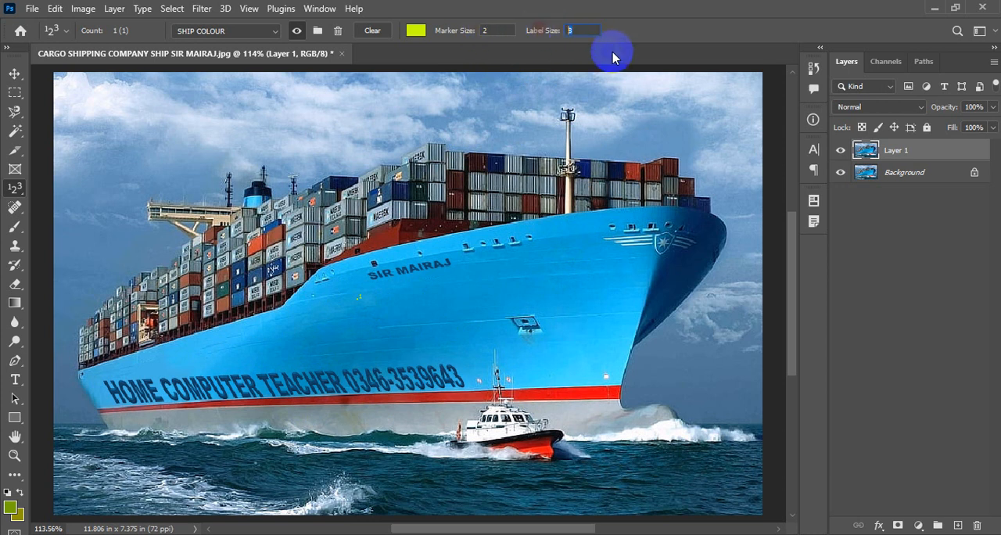
{"action": "type", "text": "20"}
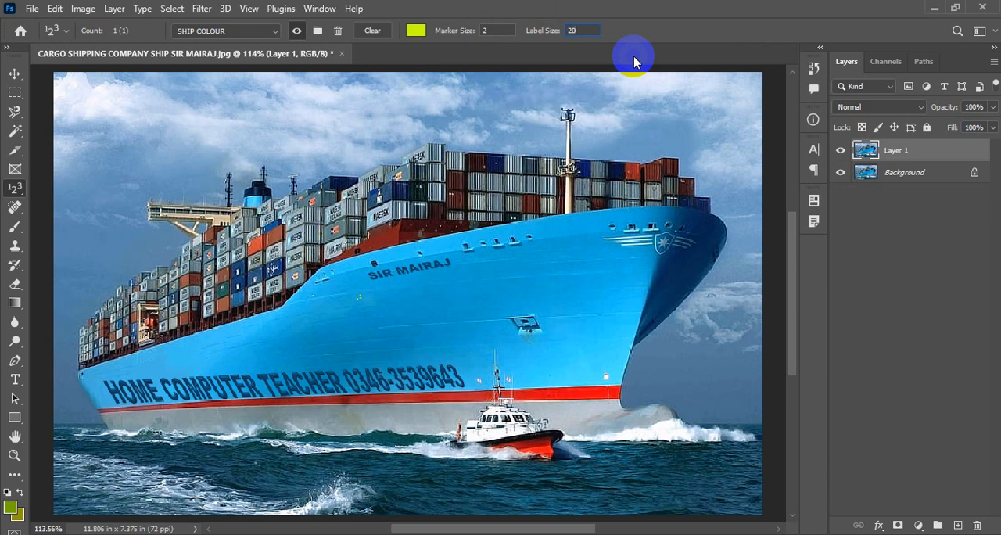
{"action": "key", "text": "Return"}
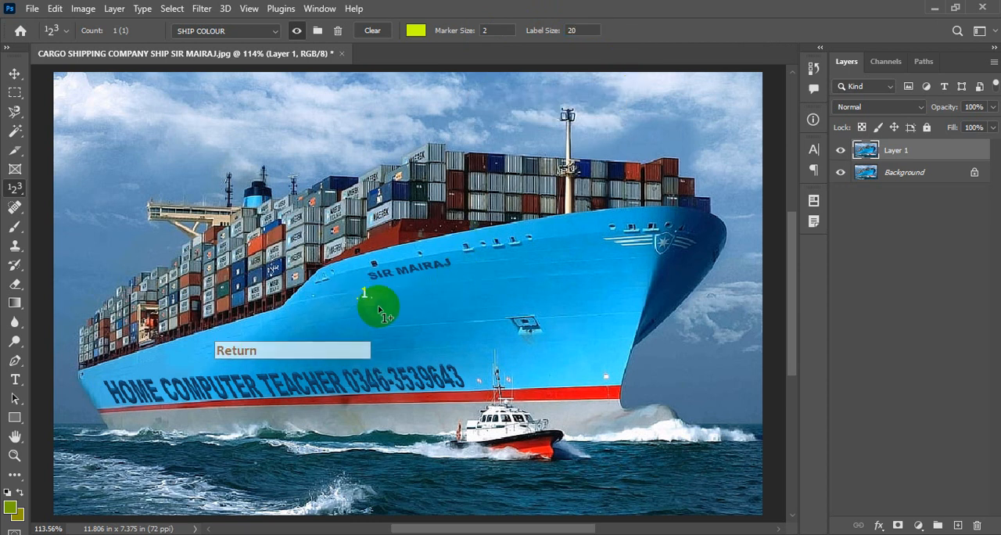
{"action": "left_click_drag", "start_coordinate": [363, 299], "coordinate": [361, 302]}
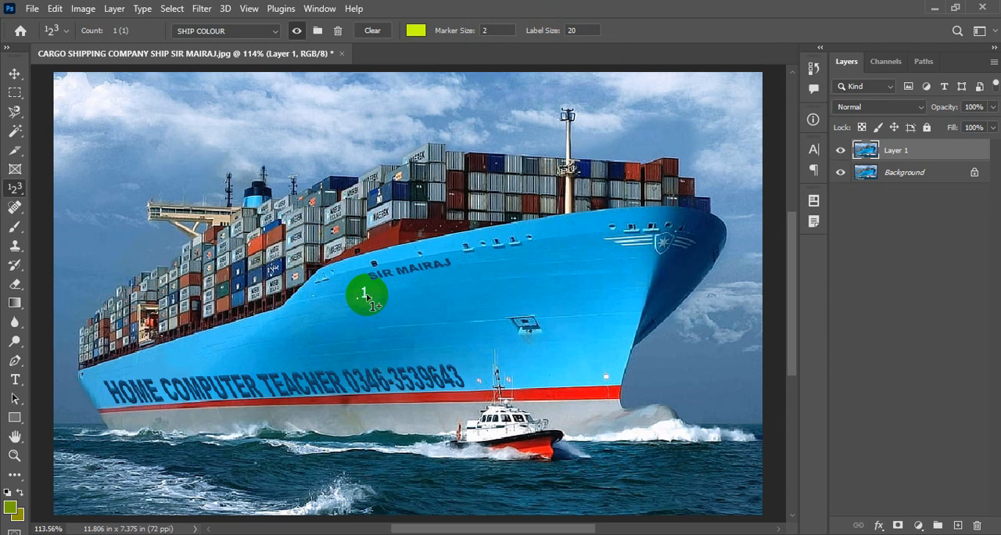
- Enlarge the count label on the hull by setting the label size to 30
{"action": "left_click", "coordinate": [579, 30]}
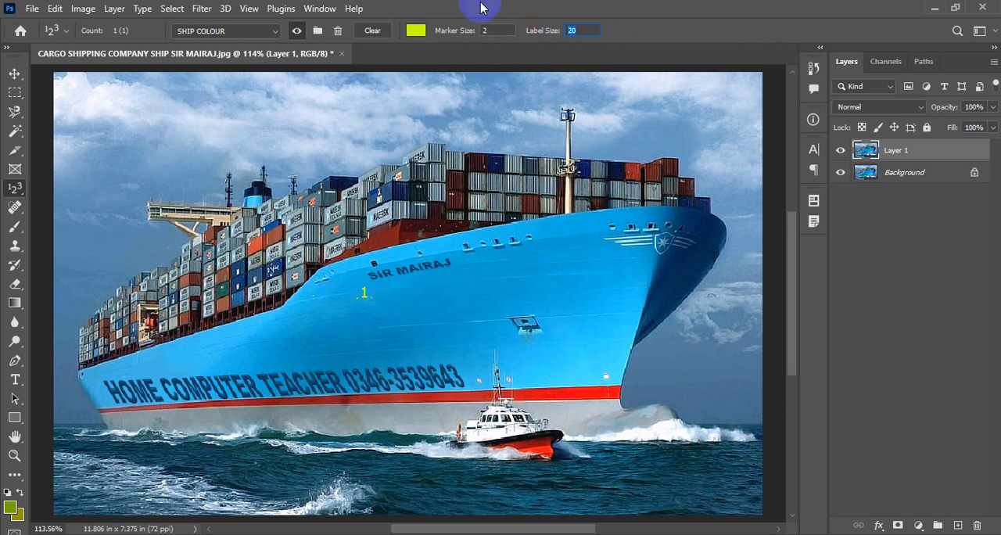
{"action": "type", "text": "30"}
{"action": "key", "text": "Return"}
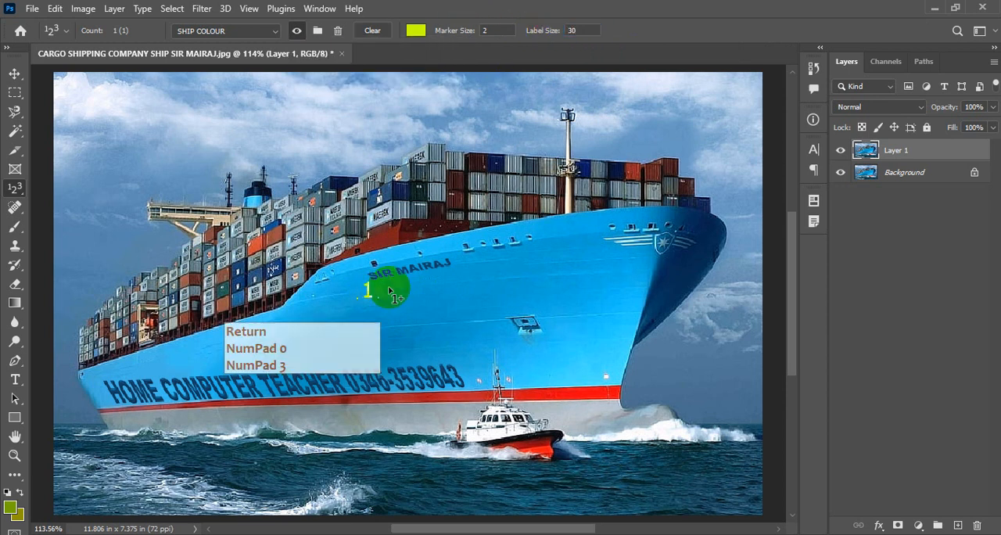
{"action": "mouse_move", "coordinate": [367, 294]}
{"action": "left_mouse_down"}
{"action": "mouse_move", "coordinate": [365, 315]}
{"action": "mouse_move", "coordinate": [363, 297]}
{"action": "mouse_move", "coordinate": [352, 303]}
{"action": "left_mouse_up"}
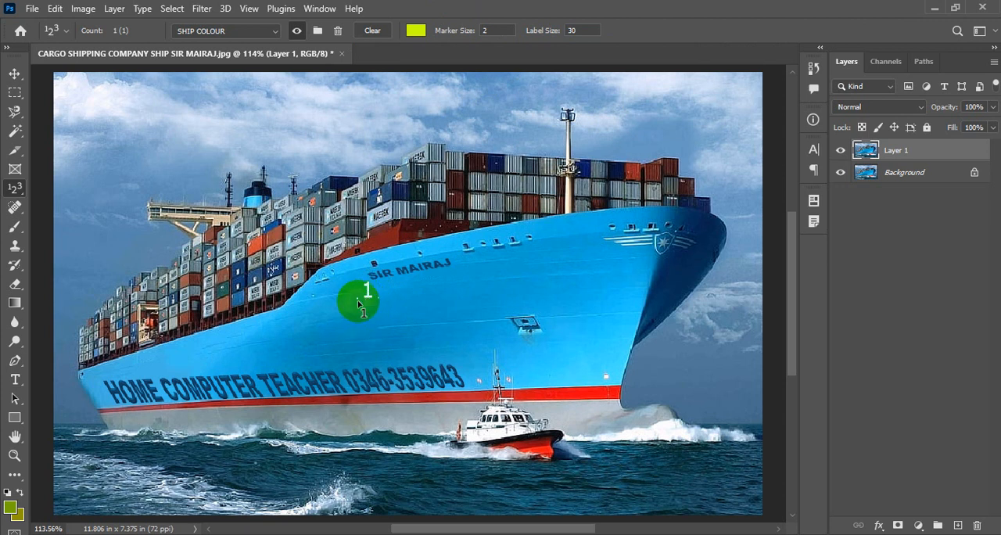
{"action": "key", "text": "F5"}
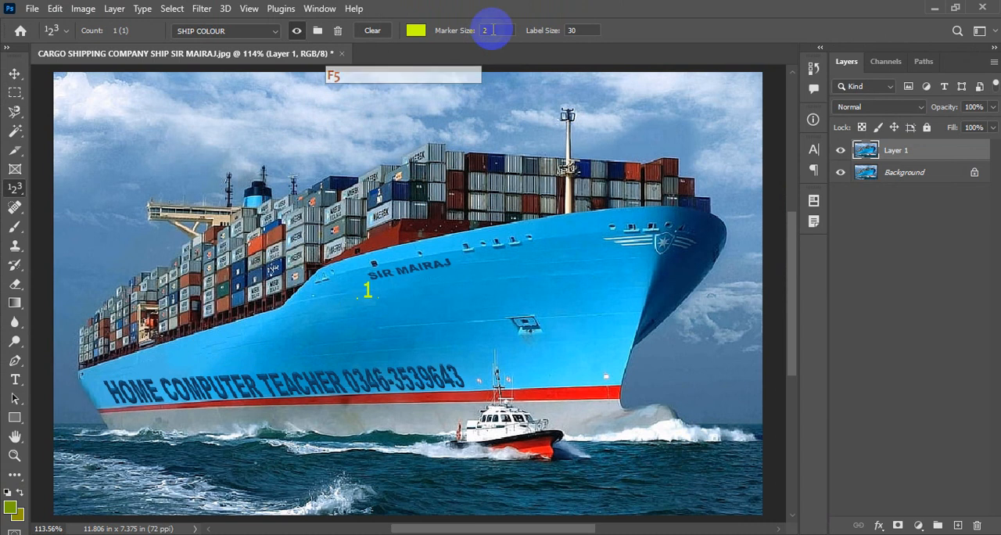
- Try to set the count marker size to 20 and accept the closest allowed value
{"action": "left_click", "coordinate": [492, 30]}
{"action": "type", "text": "20"}
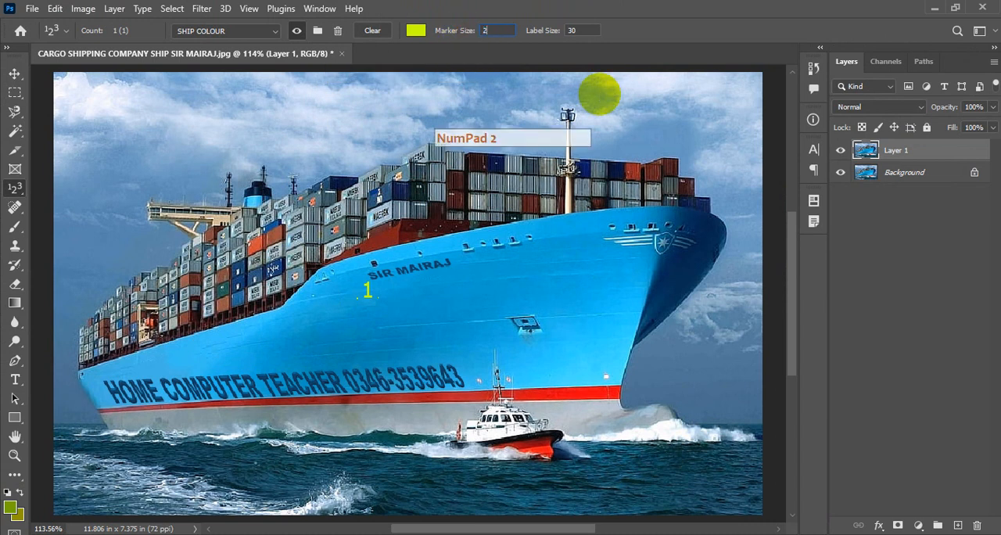
{"action": "key", "text": "Return"}
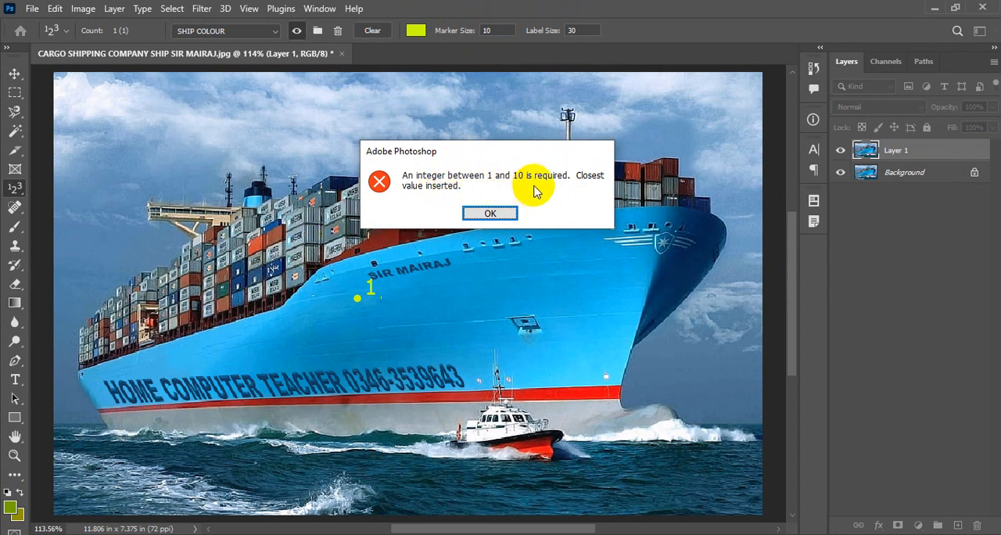
{"action": "left_click", "coordinate": [494, 212]}
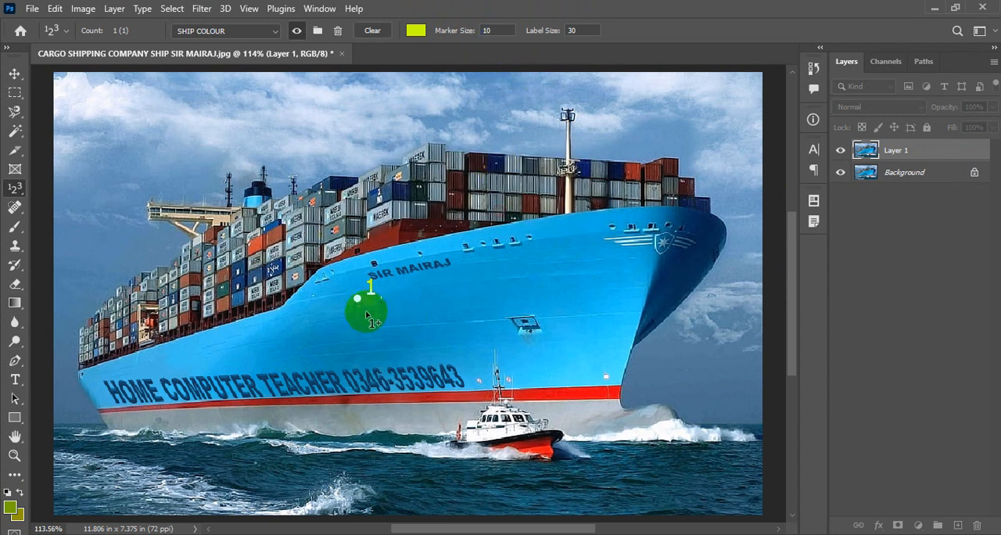
- Set the label size of the SHIP COLOUR count group to 20
{"action": "left_click", "coordinate": [582, 30]}
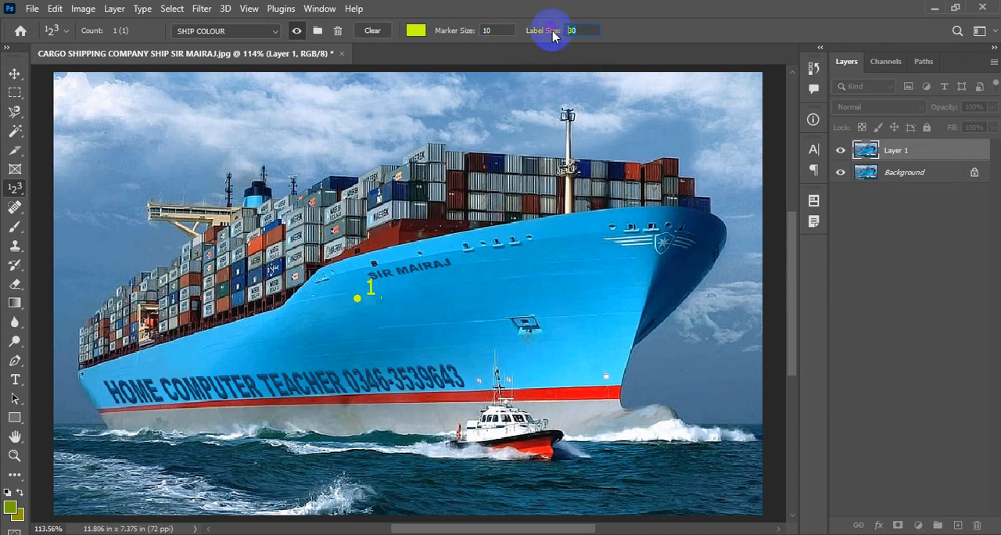
{"action": "type", "text": "20"}
{"action": "key", "text": "Return"}
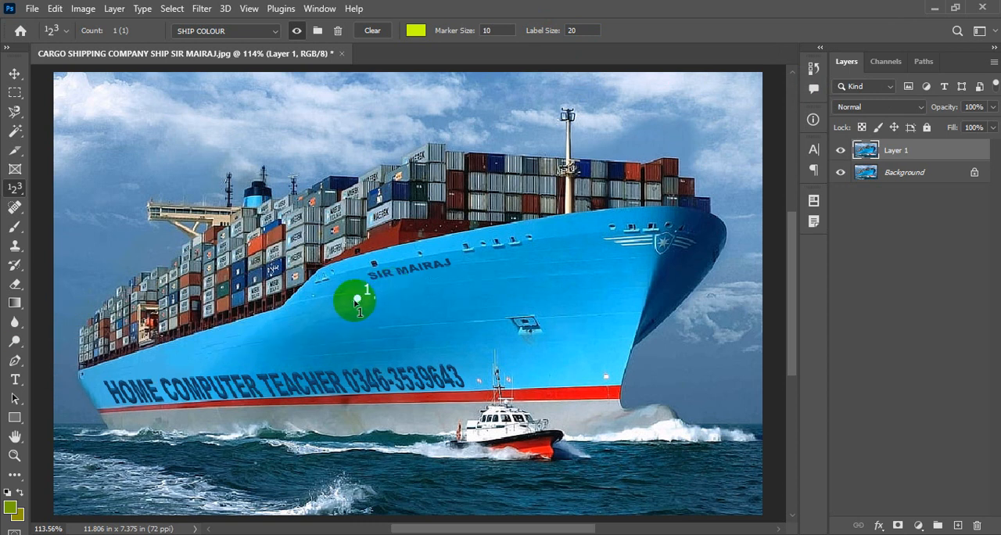
- Shift the first marker slightly down the blue hull and add markers on the red stripe and the grey lower hull
{"action": "left_click_drag", "start_coordinate": [349, 320], "coordinate": [349, 305]}
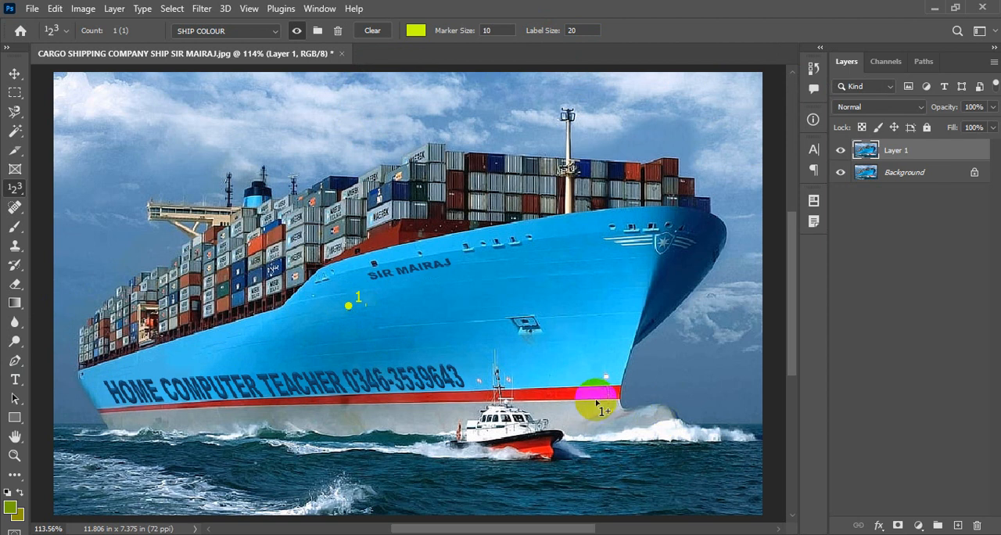
{"action": "left_click", "coordinate": [563, 392]}
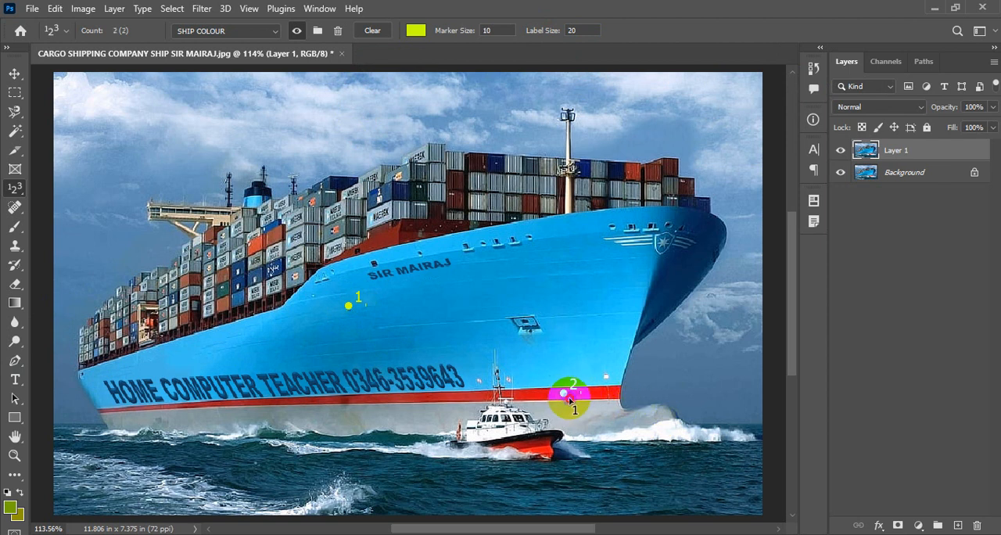
{"action": "left_click_drag", "start_coordinate": [564, 394], "coordinate": [569, 396]}
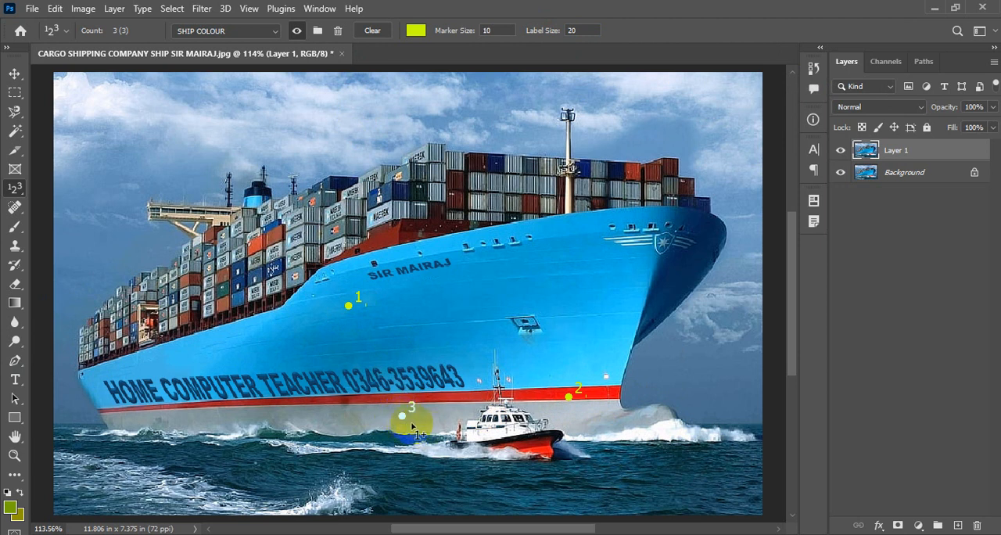
{"action": "left_click_drag", "start_coordinate": [407, 424], "coordinate": [412, 431]}
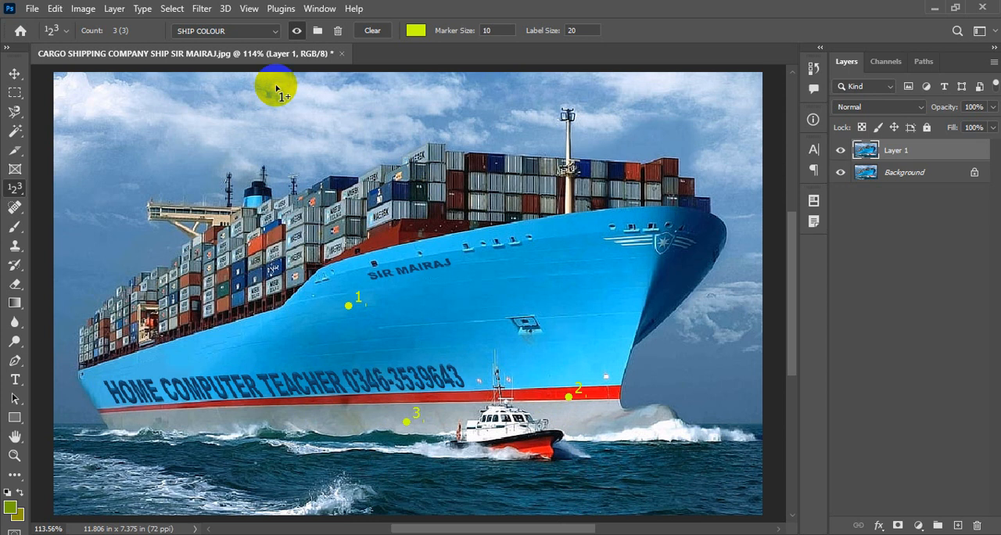
- Change the color of the SHIP COLOUR count group to black (000000)
{"action": "left_click", "coordinate": [417, 31]}
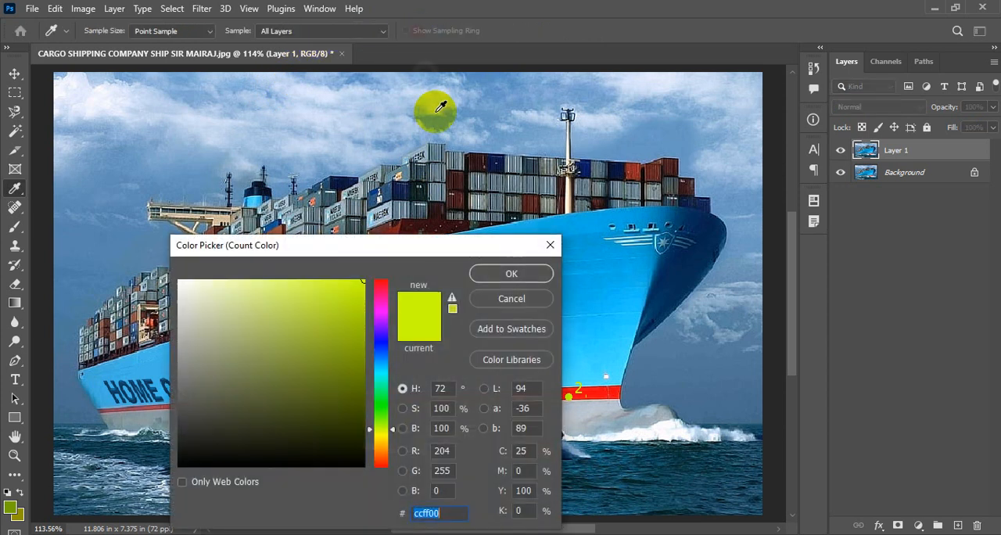
{"action": "left_click", "coordinate": [361, 465]}
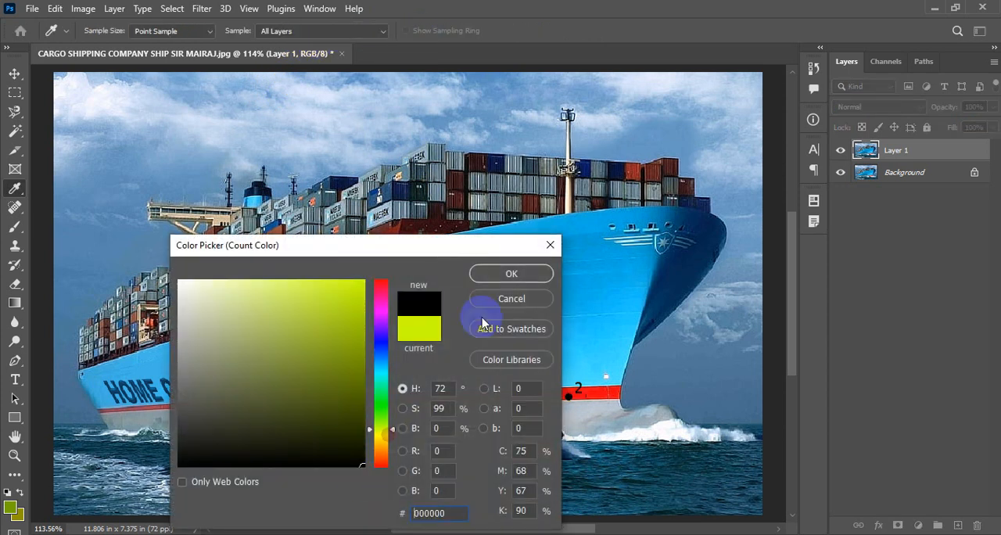
{"action": "left_click", "coordinate": [512, 273]}
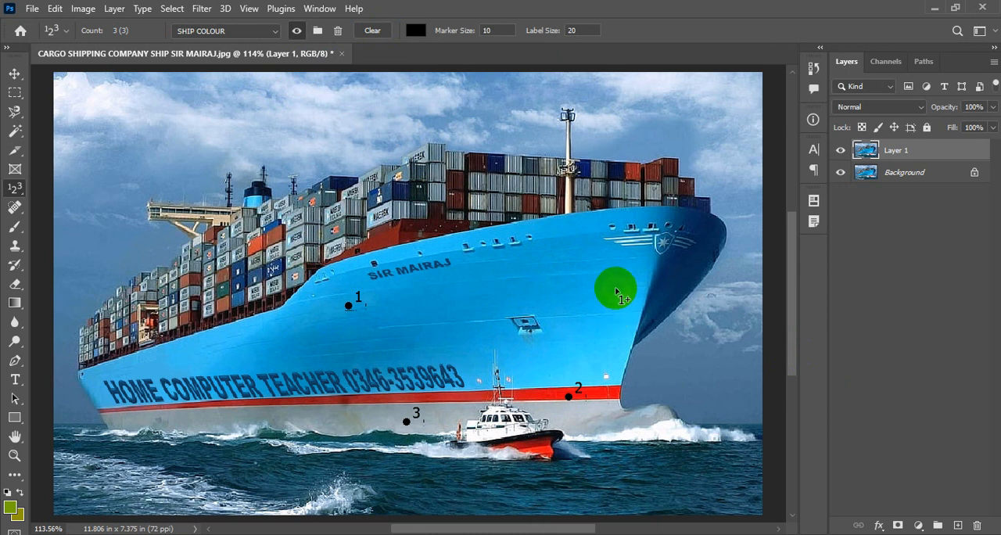
{"action": "left_click", "coordinate": [405, 422]}
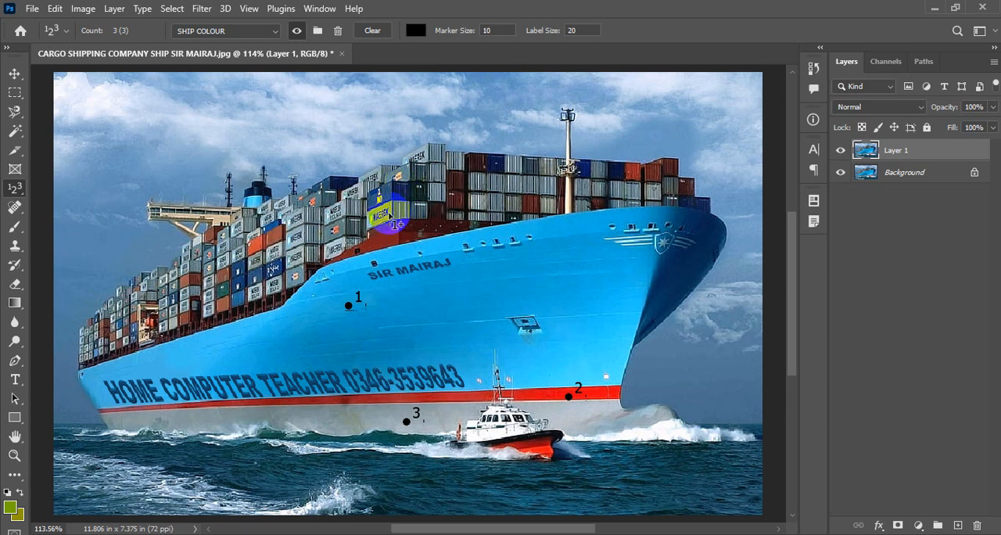
- Create a new count group named "container counting"
{"action": "left_click", "coordinate": [316, 31]}
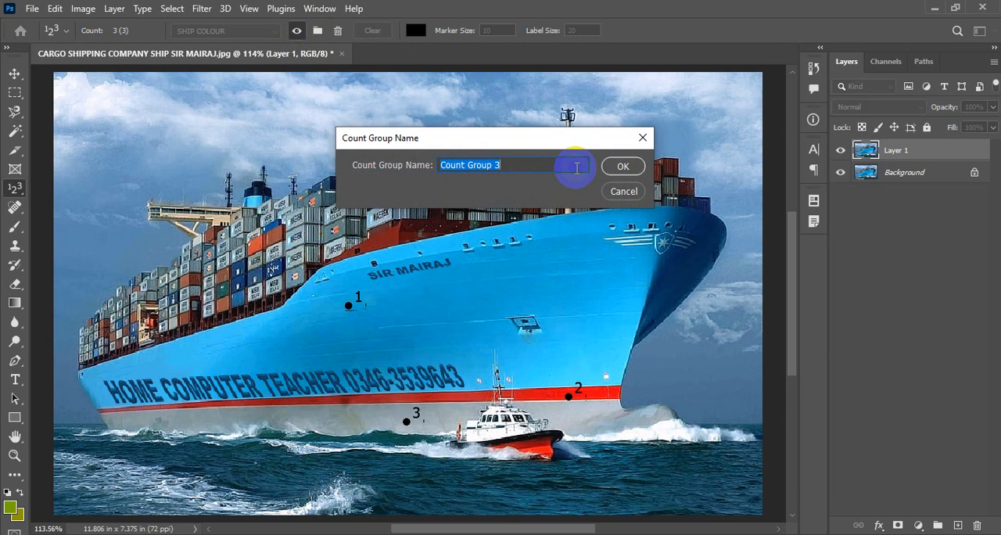
{"action": "type", "text": "conta"}
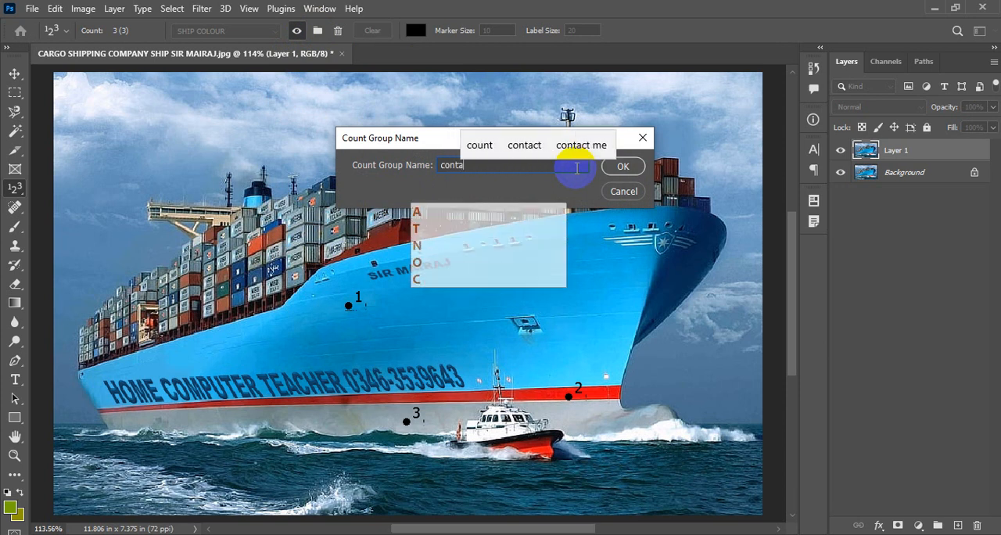
{"action": "type", "text": "iner"}
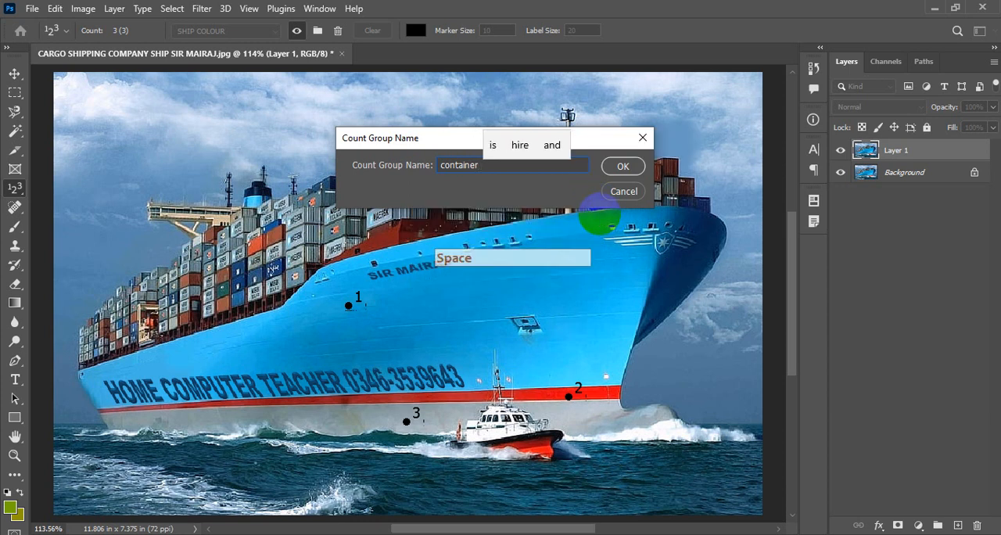
{"action": "type", "text": " counti"}
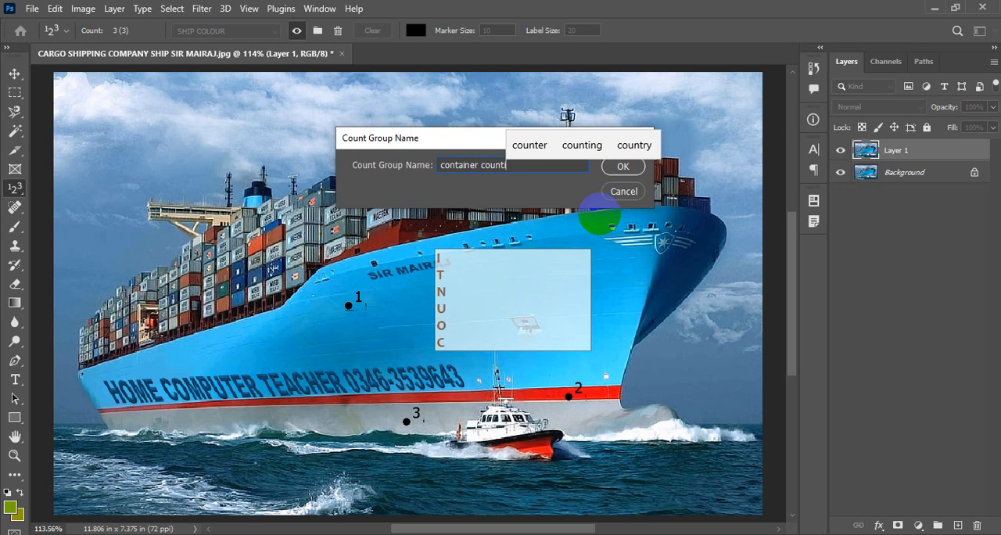
{"action": "type", "text": "ng"}
{"action": "left_click", "coordinate": [619, 166]}
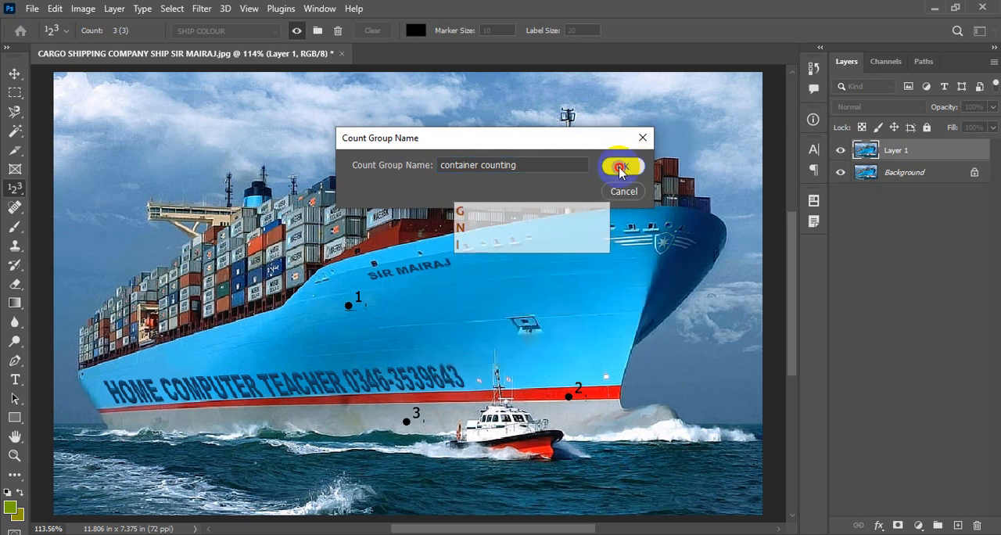
- Choose the container counting group and set its count color to pure red (ff0000)
{"action": "left_click", "coordinate": [275, 32]}
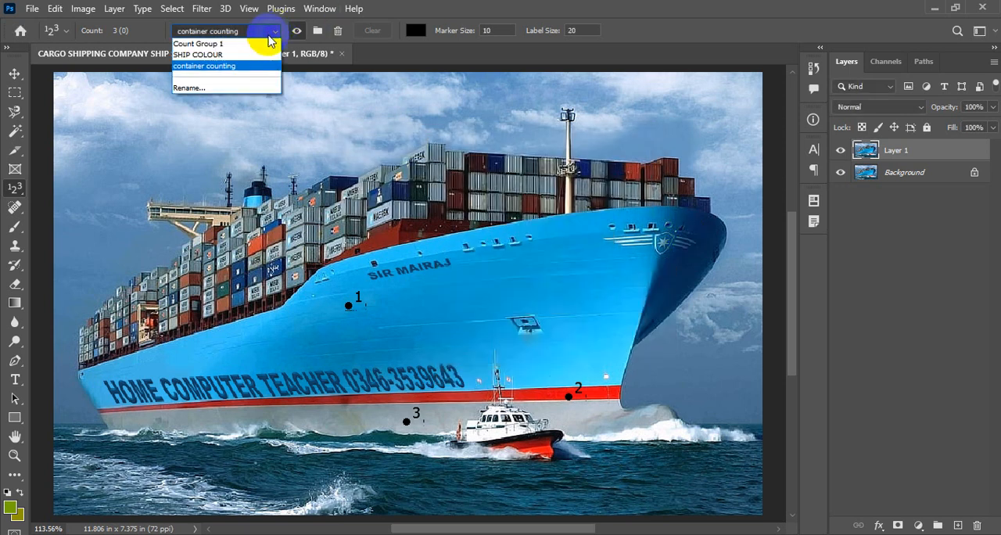
{"action": "left_click", "coordinate": [194, 66]}
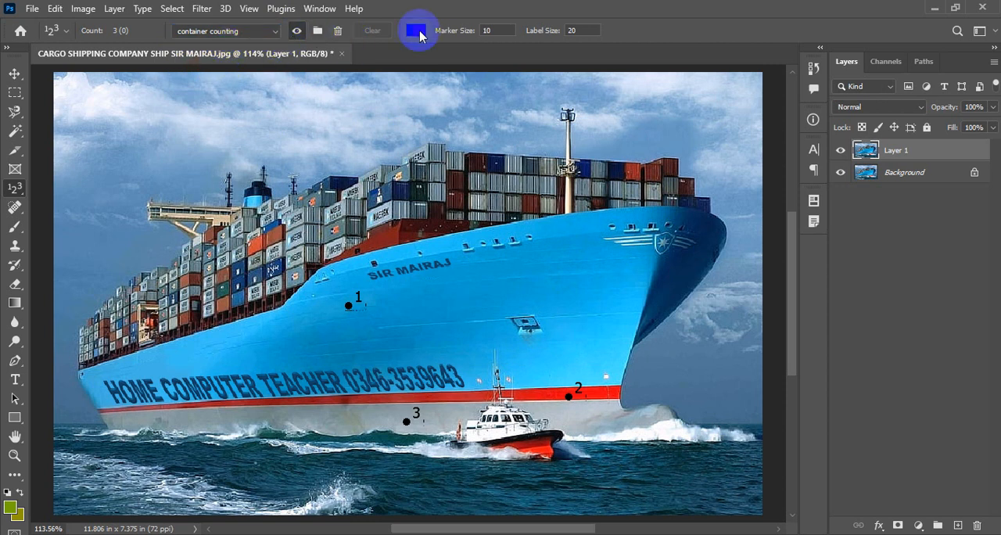
{"action": "left_click", "coordinate": [416, 32]}
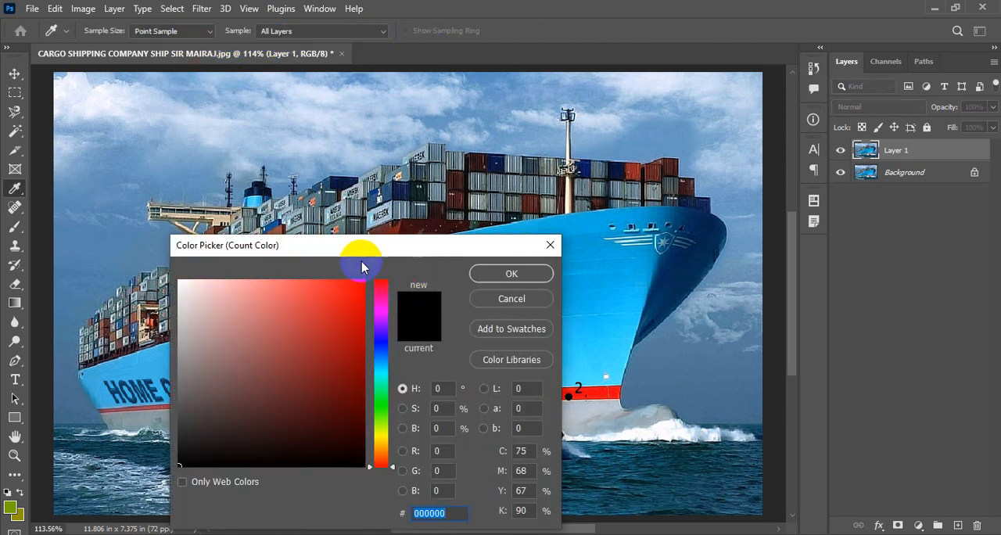
{"action": "left_click_drag", "start_coordinate": [361, 262], "coordinate": [553, 208]}
{"action": "left_click", "coordinate": [535, 248]}
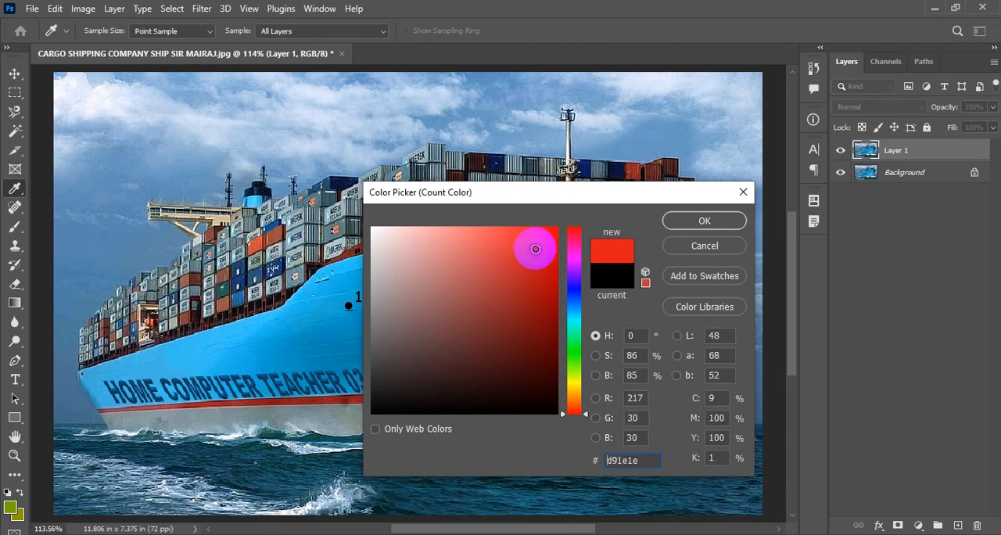
{"action": "left_click", "coordinate": [684, 220]}
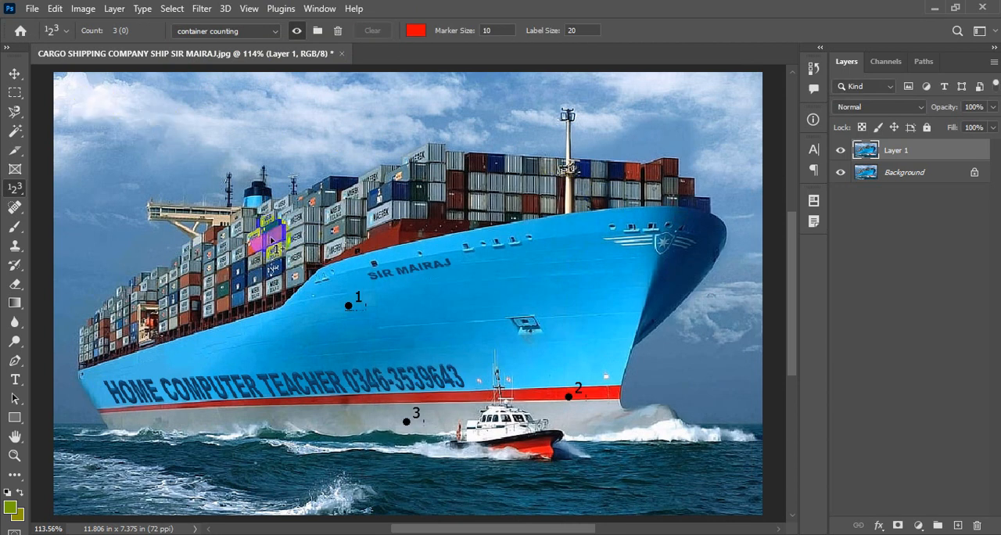
- Place four red count markers in a vertical column in the sky at the image's upper-left corner
{"action": "left_click", "coordinate": [75, 97]}
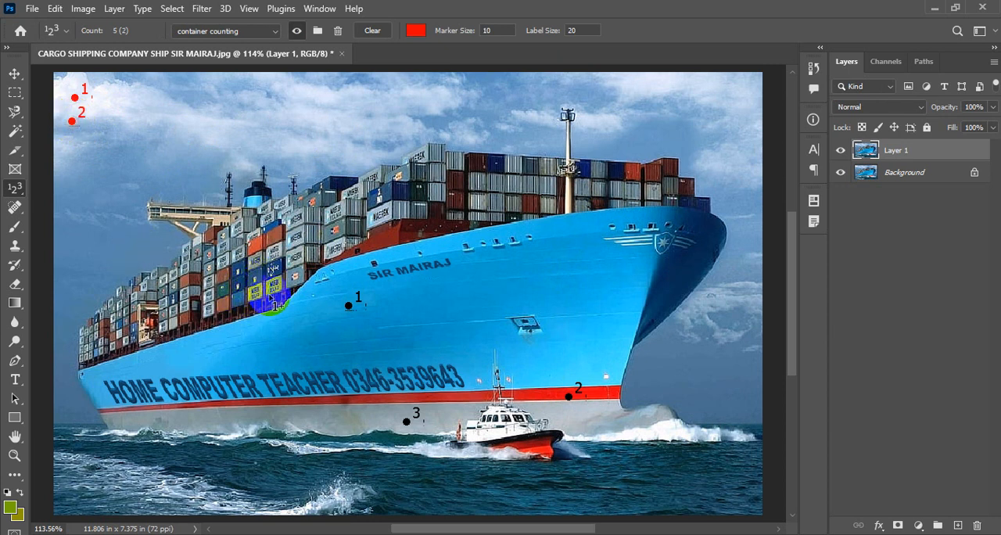
{"action": "left_click", "coordinate": [72, 146]}
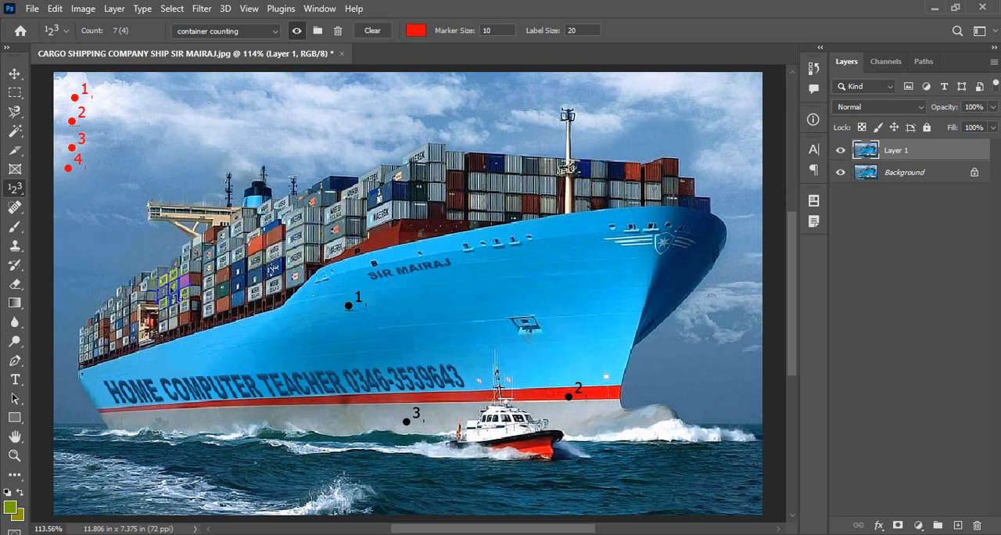
{"action": "left_click", "coordinate": [62, 120]}
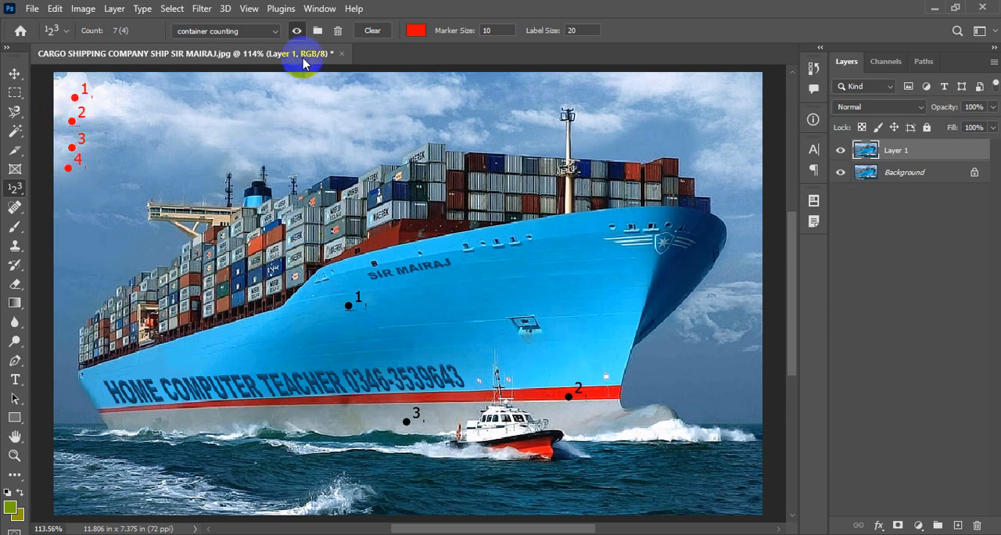
- Toggle the container counting group's visibility off and on, and clear all of its markers
{"action": "left_click", "coordinate": [297, 31]}
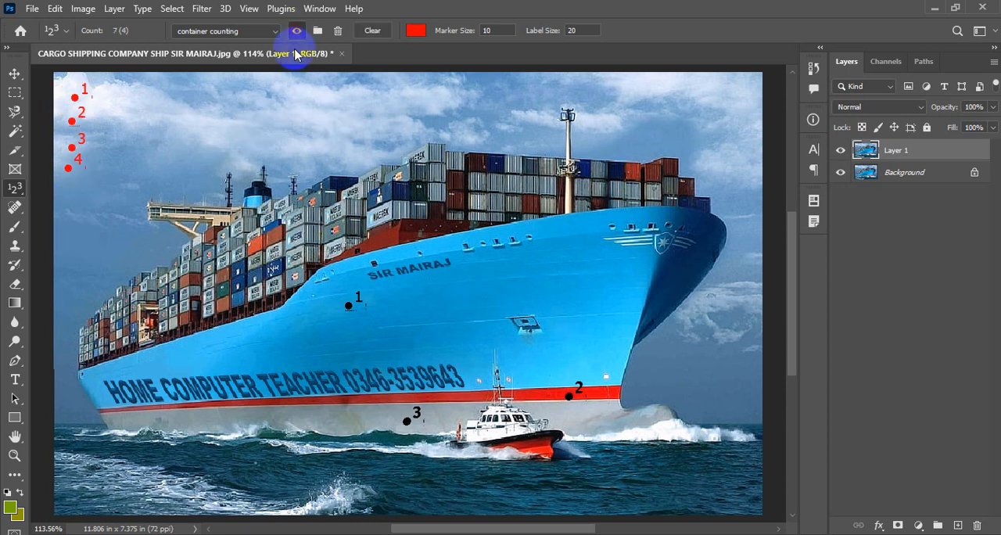
{"action": "left_click", "coordinate": [297, 35]}
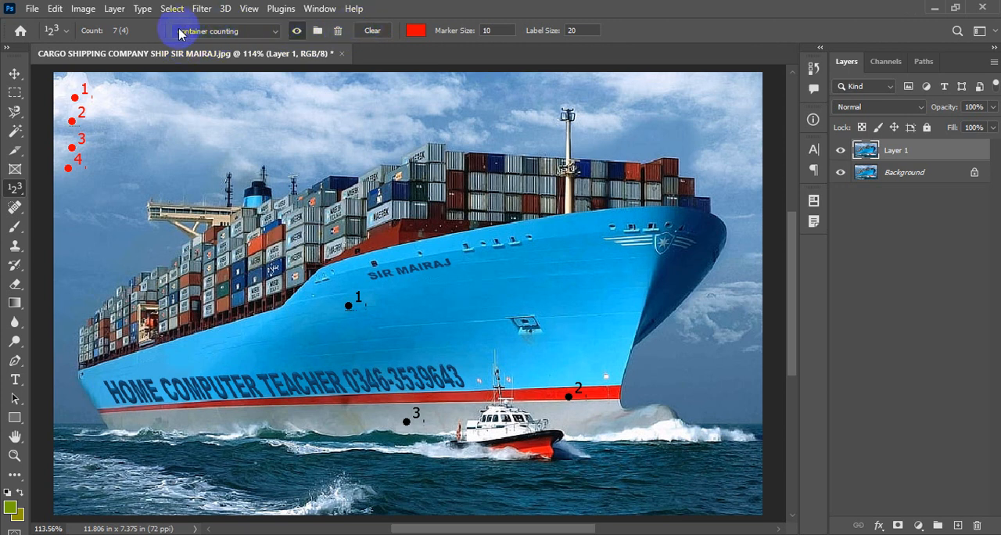
{"action": "left_click", "coordinate": [373, 32]}
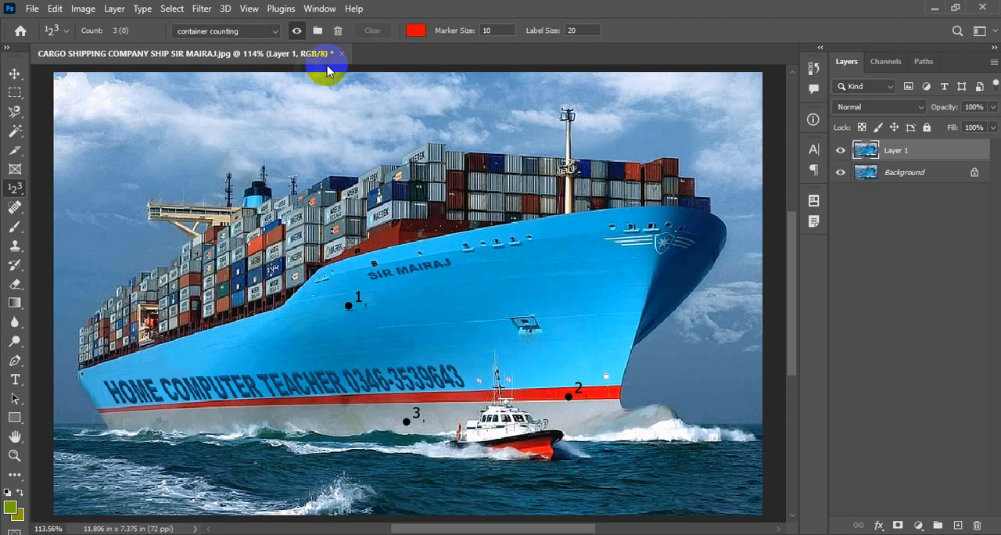
- Change the container counting group's color to bright green (24ff00)
{"action": "left_click", "coordinate": [415, 30]}
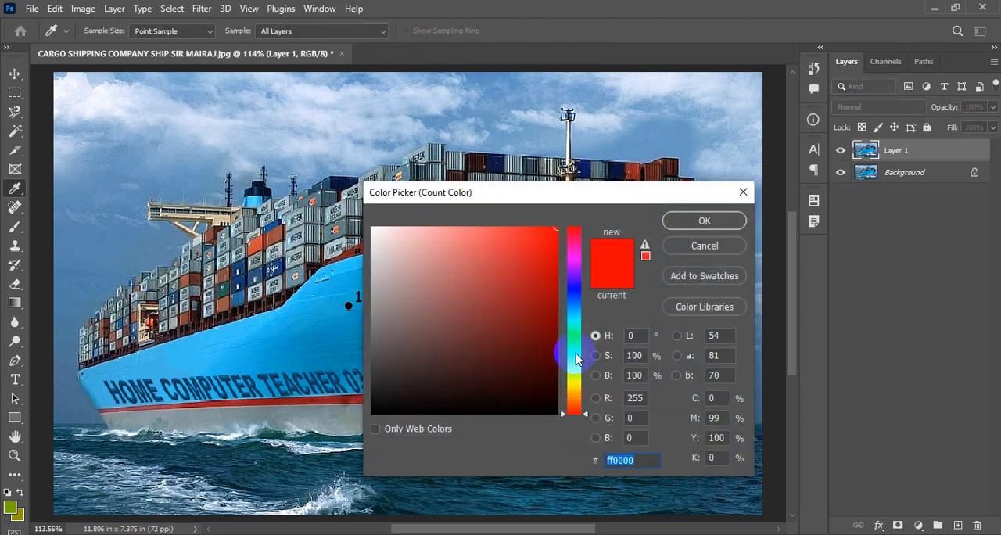
{"action": "left_click", "coordinate": [574, 356]}
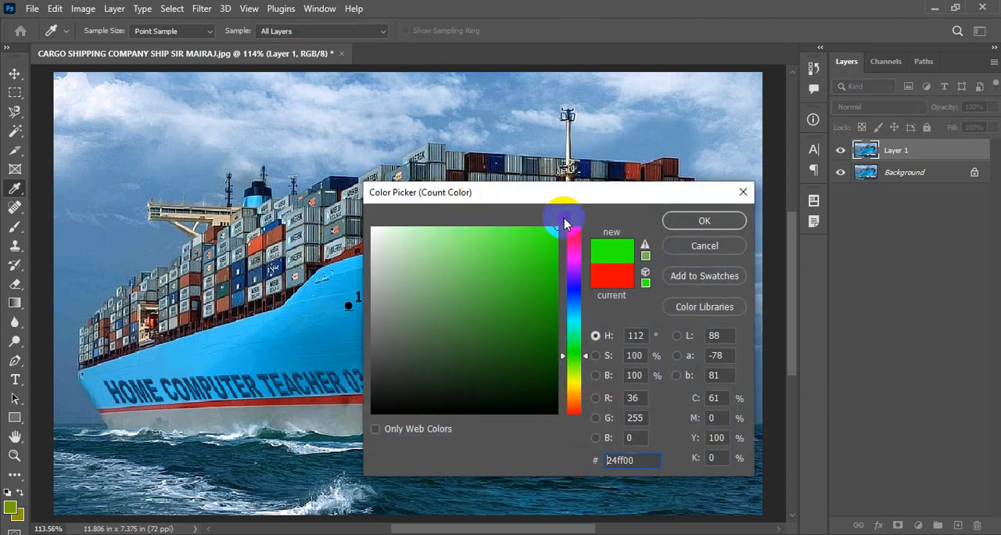
{"action": "left_click", "coordinate": [672, 223]}
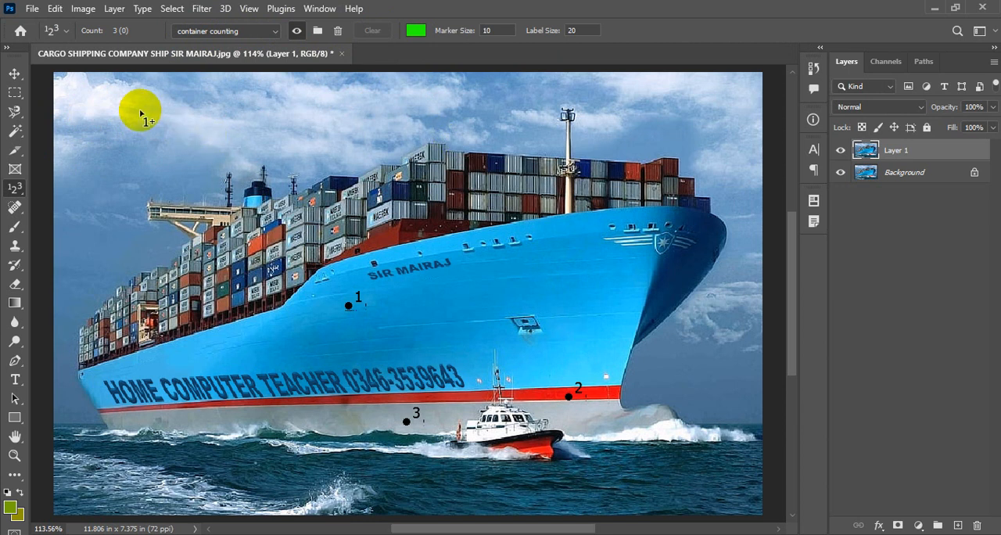
- Place four container counting markers in a vertical column down the sky at the image's upper-left corner
{"action": "left_click", "coordinate": [84, 103]}
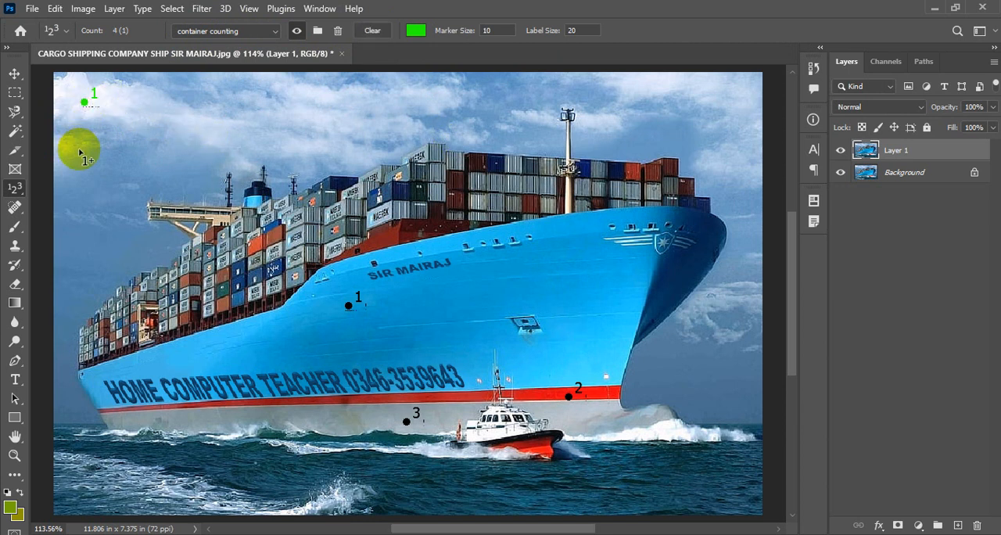
{"action": "left_click", "coordinate": [85, 136]}
{"action": "left_click", "coordinate": [80, 171]}
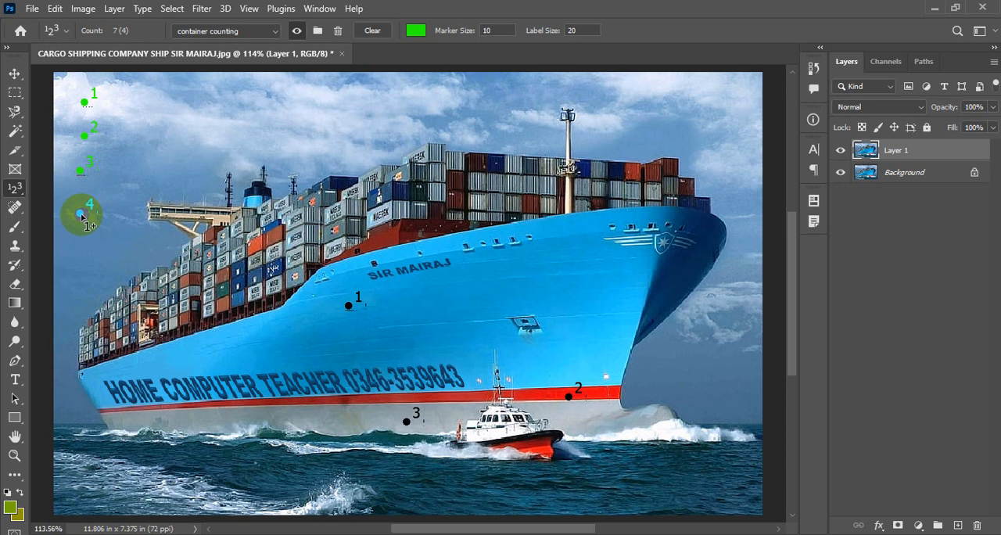
- Recolor the container counting group's markers magenta (df0ef2)
{"action": "left_click", "coordinate": [415, 31]}
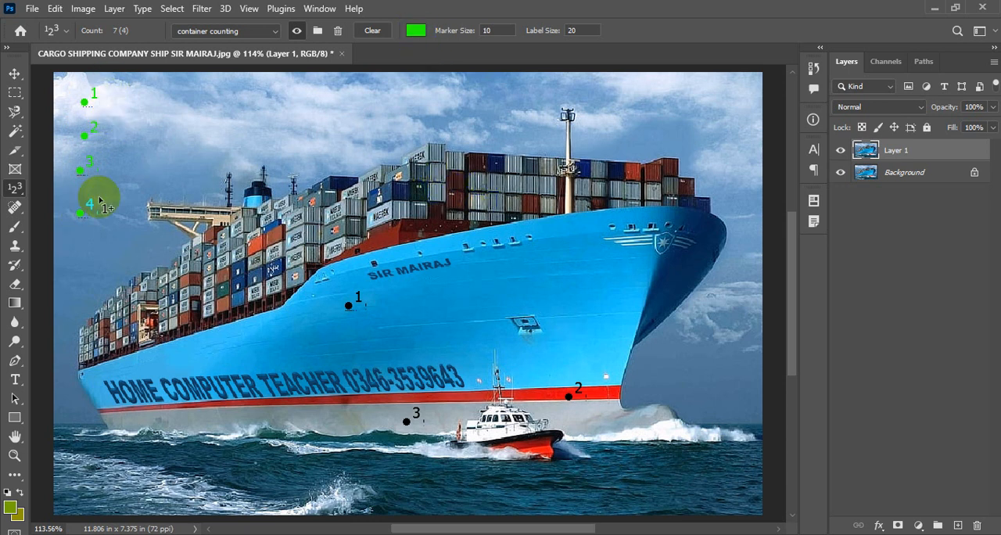
{"action": "left_click", "coordinate": [415, 31]}
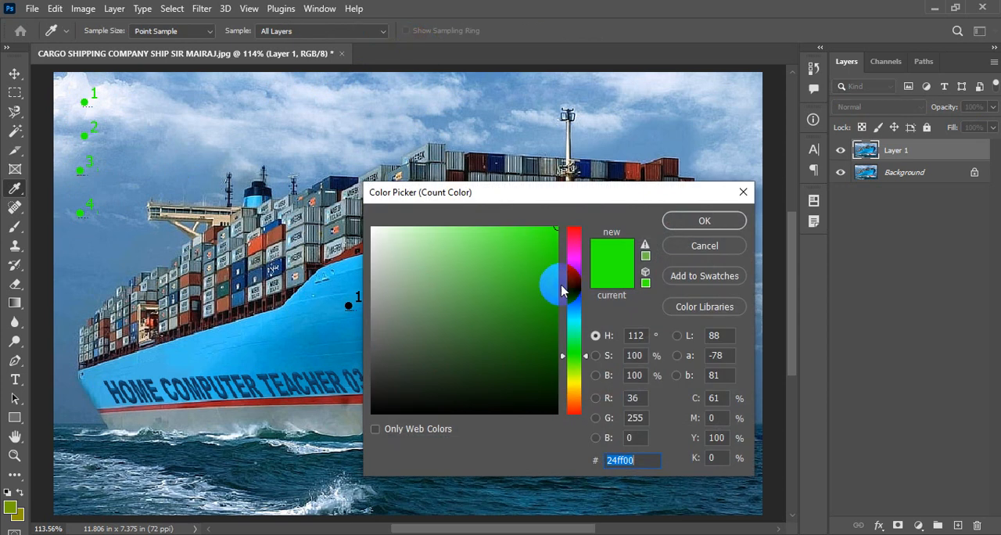
{"action": "left_click", "coordinate": [575, 261]}
{"action": "left_click", "coordinate": [546, 236]}
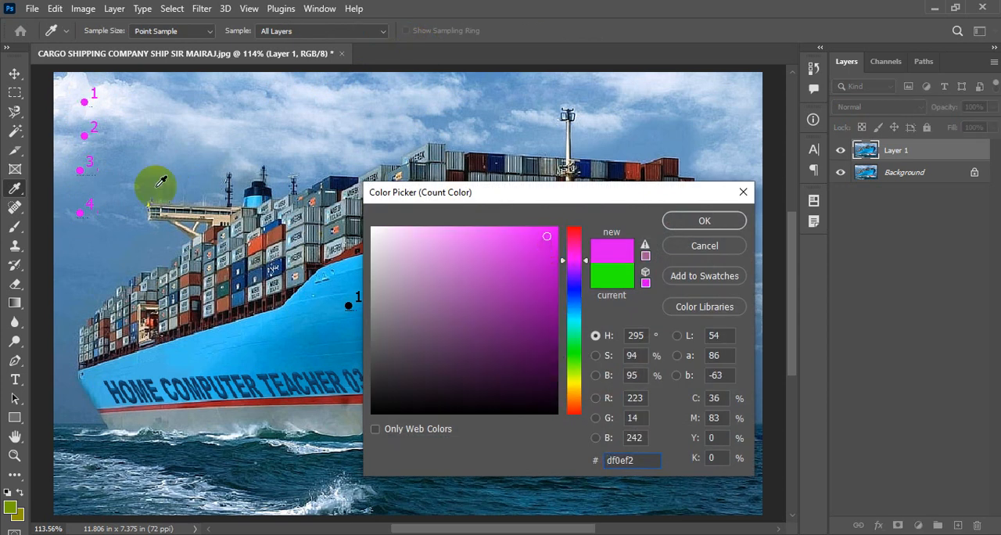
{"action": "left_click", "coordinate": [704, 220]}
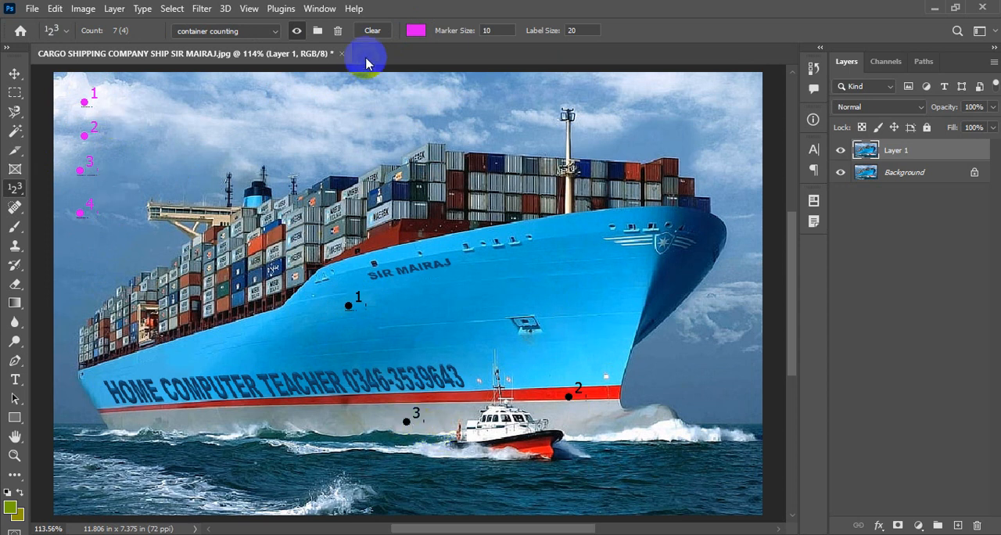
- Switch to the SHIP COLOUR count group, delete it, and check the remaining groups in the count group list
{"action": "left_click", "coordinate": [265, 35]}
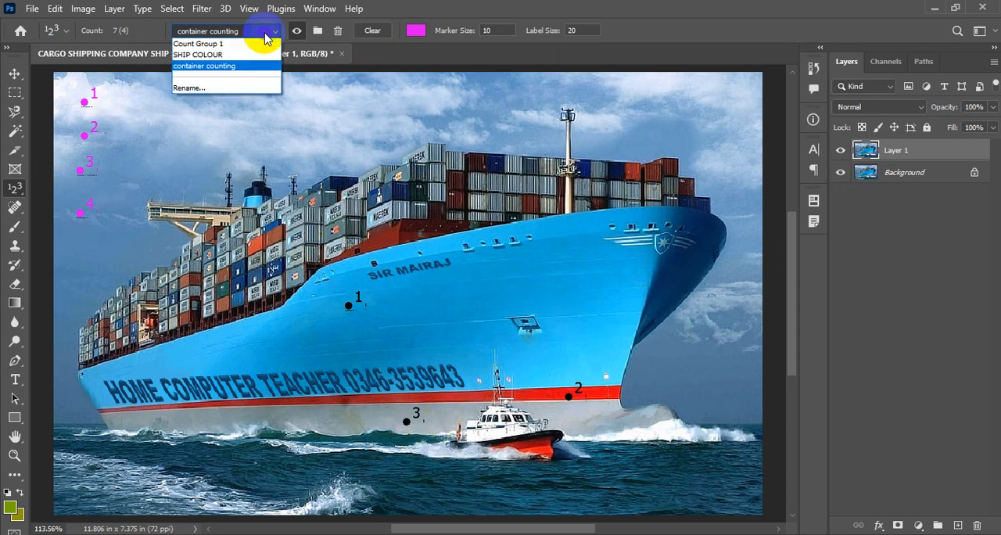
{"action": "left_click", "coordinate": [202, 56]}
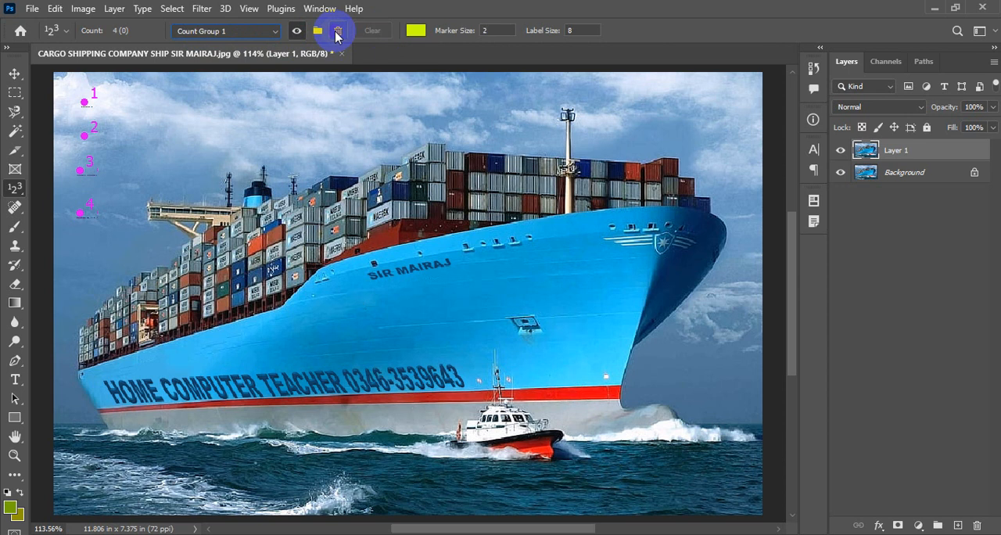
{"action": "left_click", "coordinate": [274, 32]}
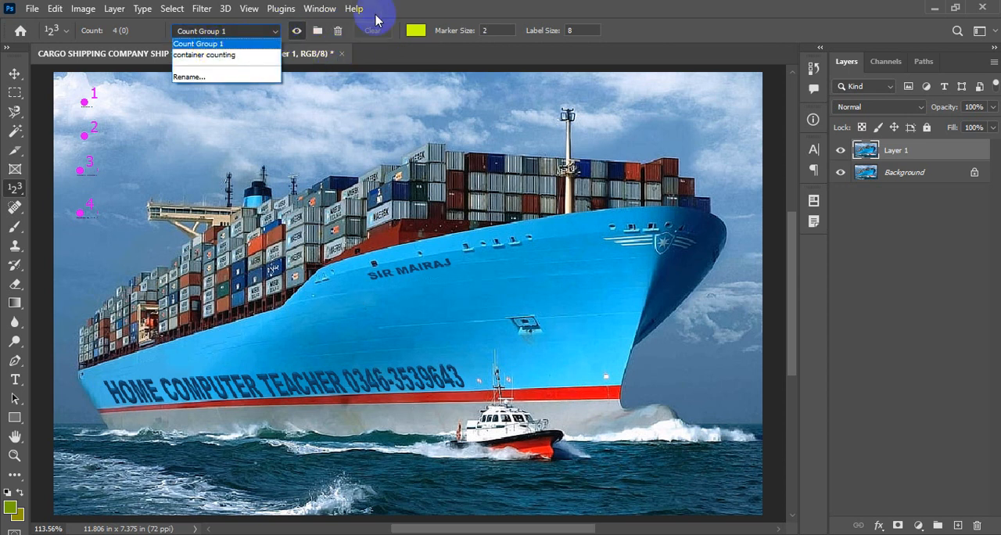
{"action": "left_click", "coordinate": [418, 9]}
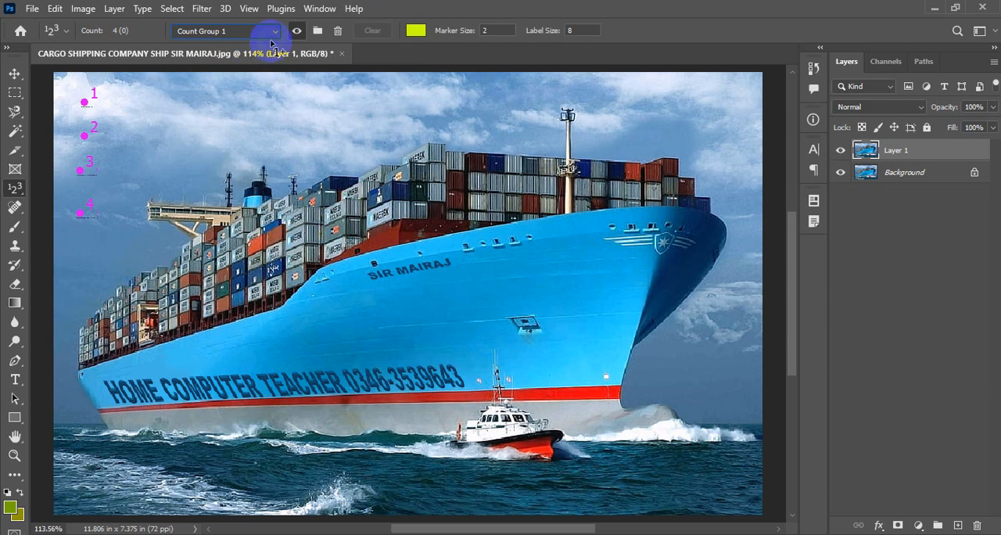
- Open the first ADOBE DREAMWEAVER JPG, showing four thumbnails, from the Pictures folder and fit it on screen
{"action": "left_click", "coordinate": [31, 9]}
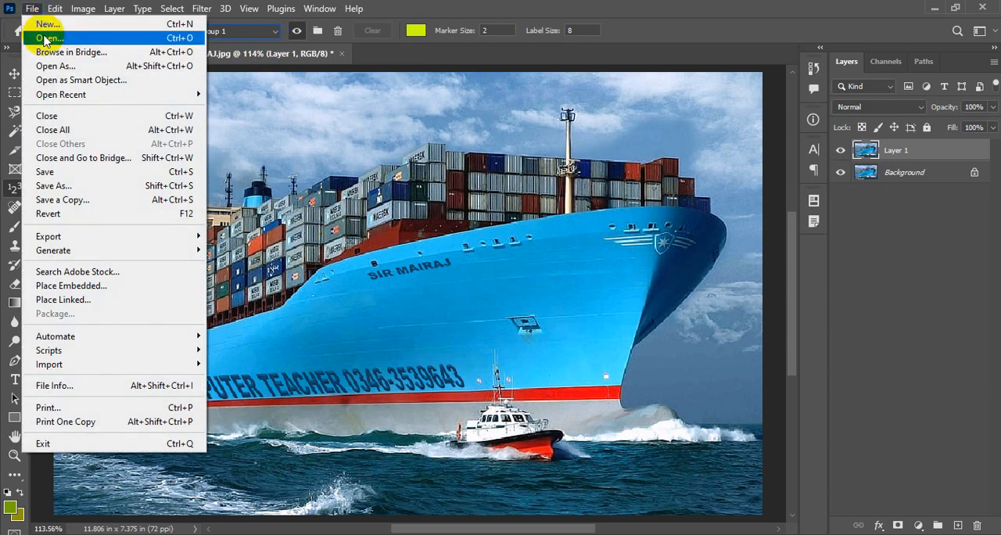
{"action": "left_click", "coordinate": [48, 39]}
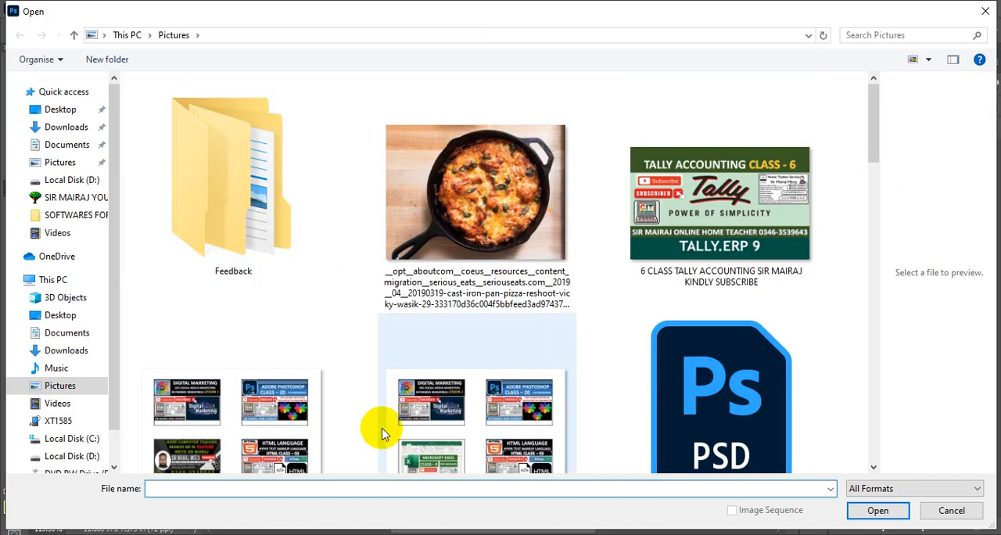
{"action": "left_click", "coordinate": [280, 442]}
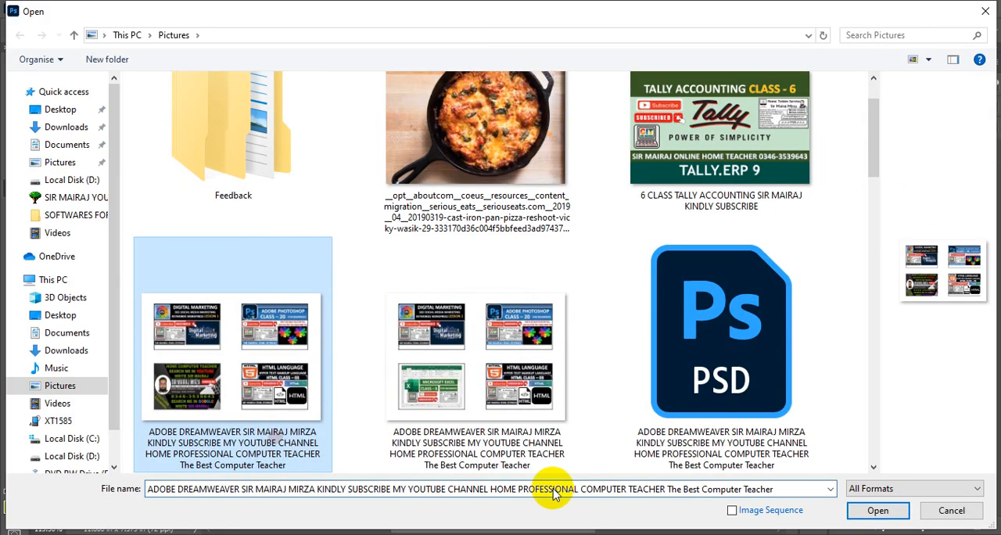
{"action": "left_click", "coordinate": [868, 508]}
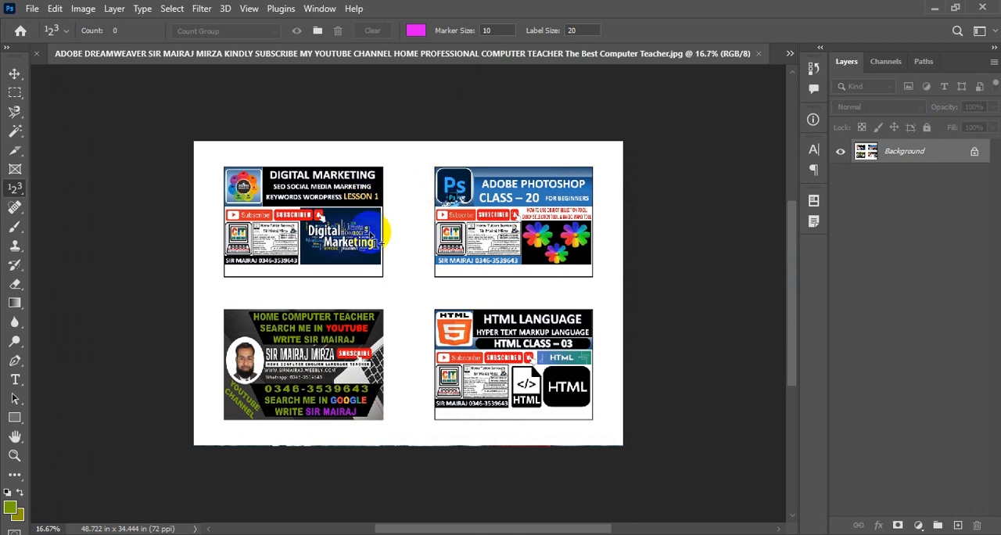
{"action": "left_click", "coordinate": [248, 9]}
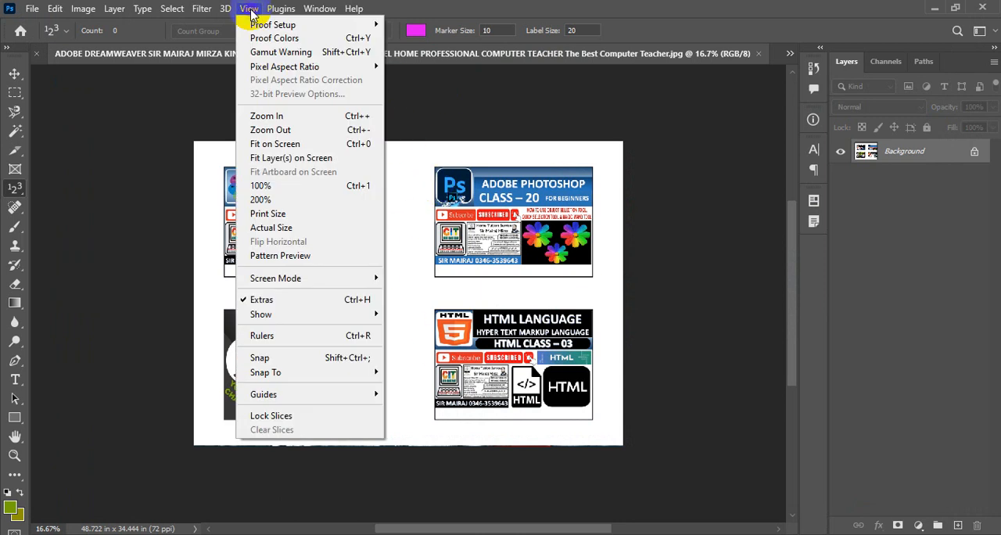
{"action": "left_click", "coordinate": [270, 143]}
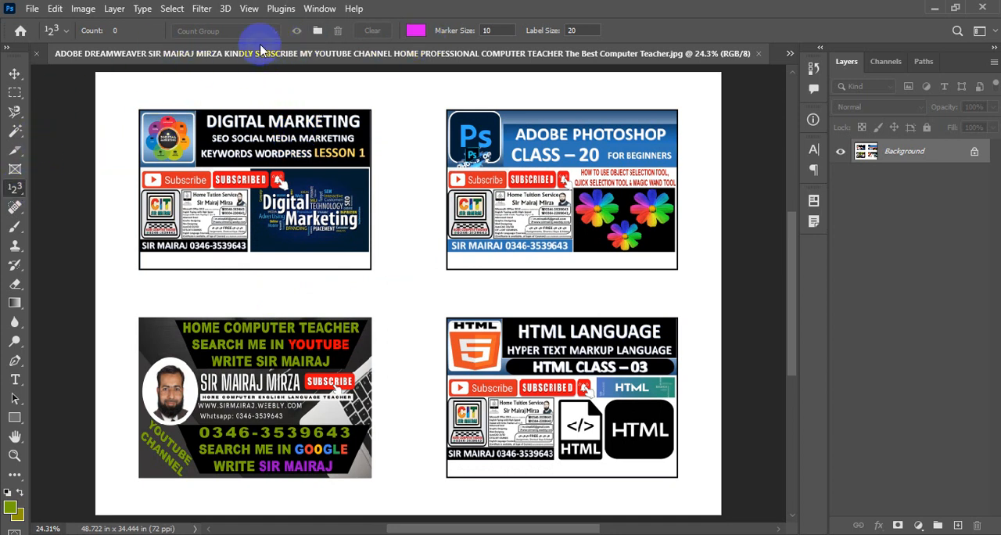
- Create a new count group named IMAGES
{"action": "left_click", "coordinate": [319, 31]}
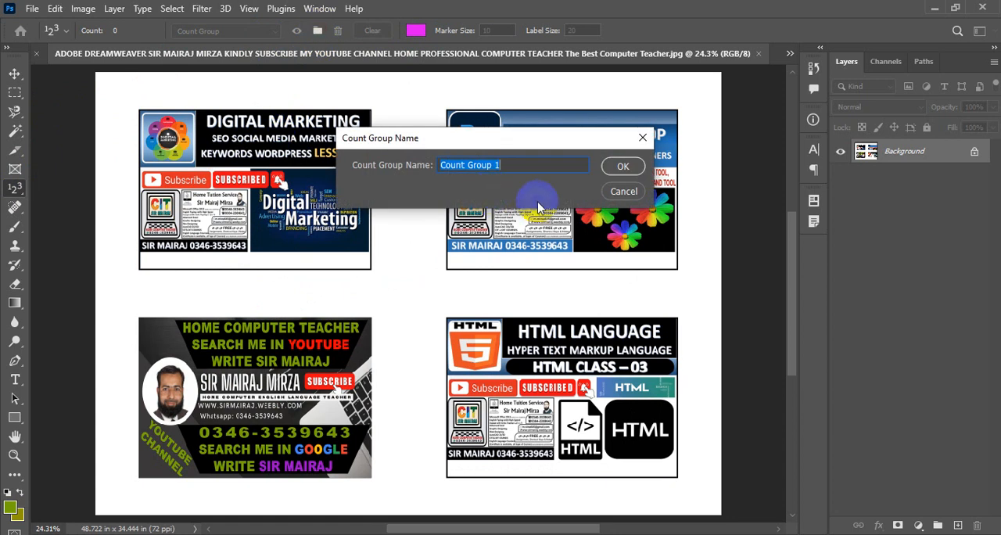
{"action": "key", "text": "Caps_Lock"}
{"action": "type", "text": "I"}
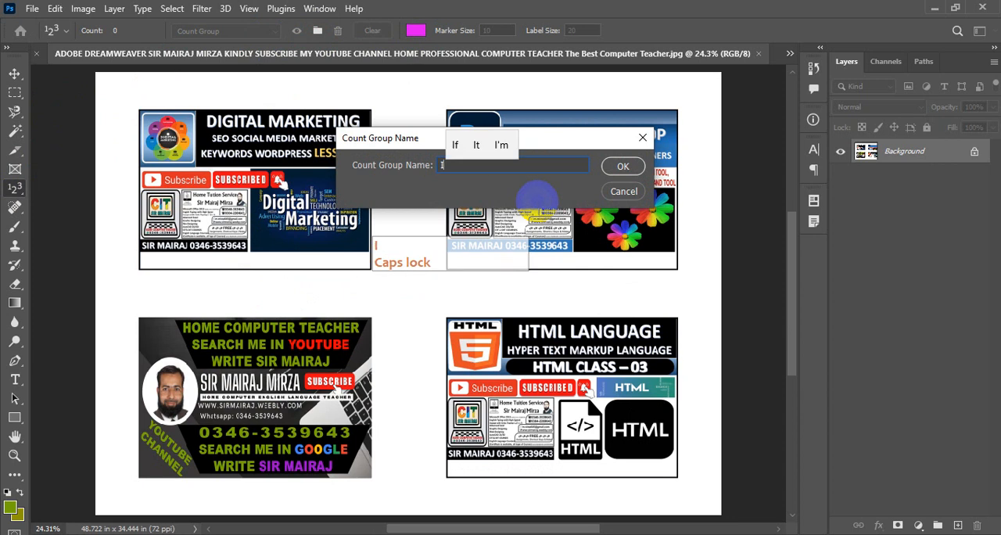
{"action": "type", "text": "MAGES"}
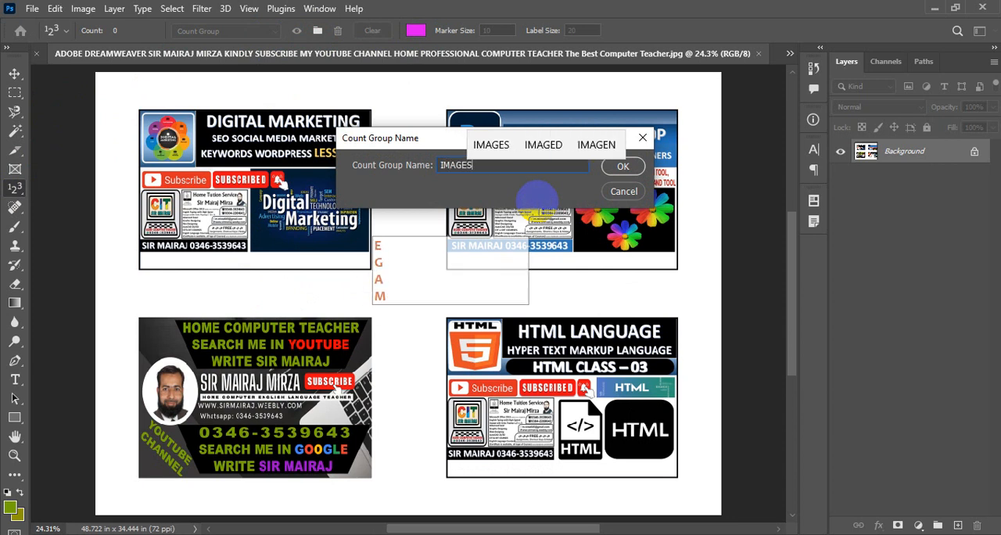
{"action": "left_click", "coordinate": [621, 165]}
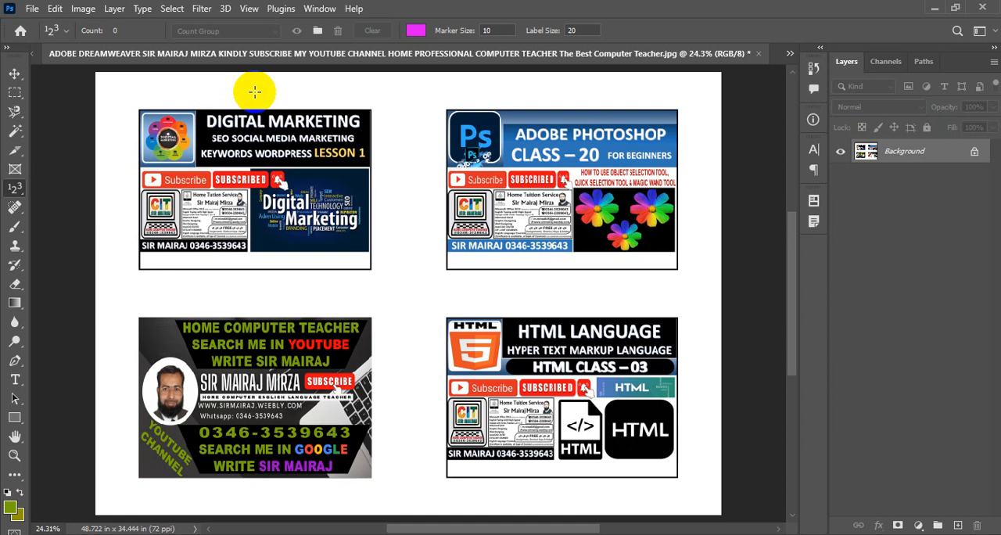
- Place four count markers, one above each of the four thumbnail pictures, working row by row
{"action": "key", "text": "Caps_Lock"}
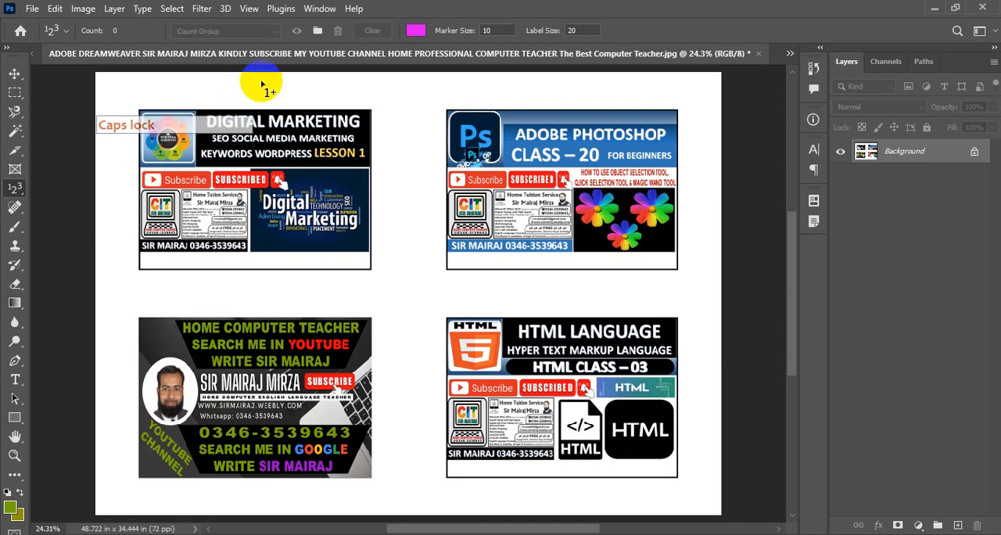
{"action": "key", "text": "F5"}
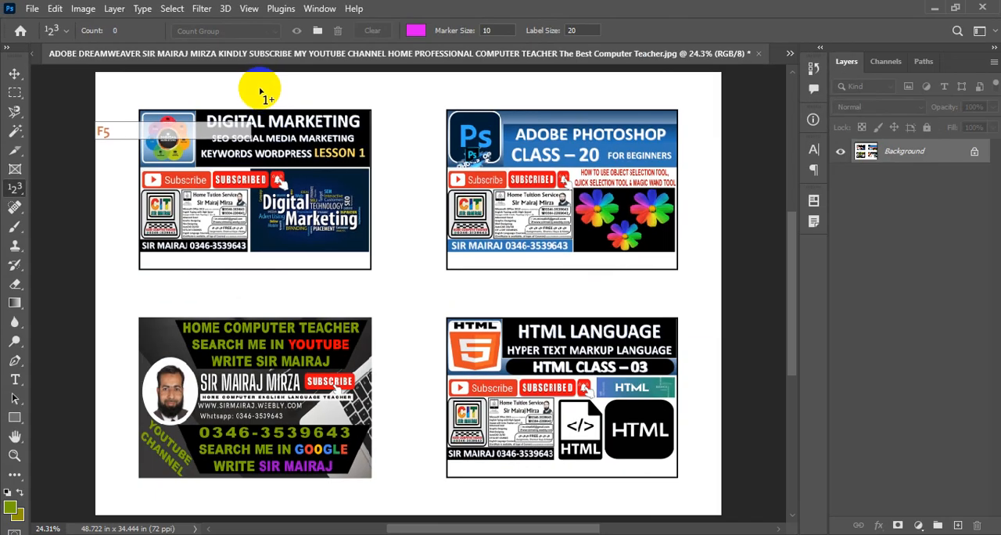
{"action": "left_click", "coordinate": [249, 91]}
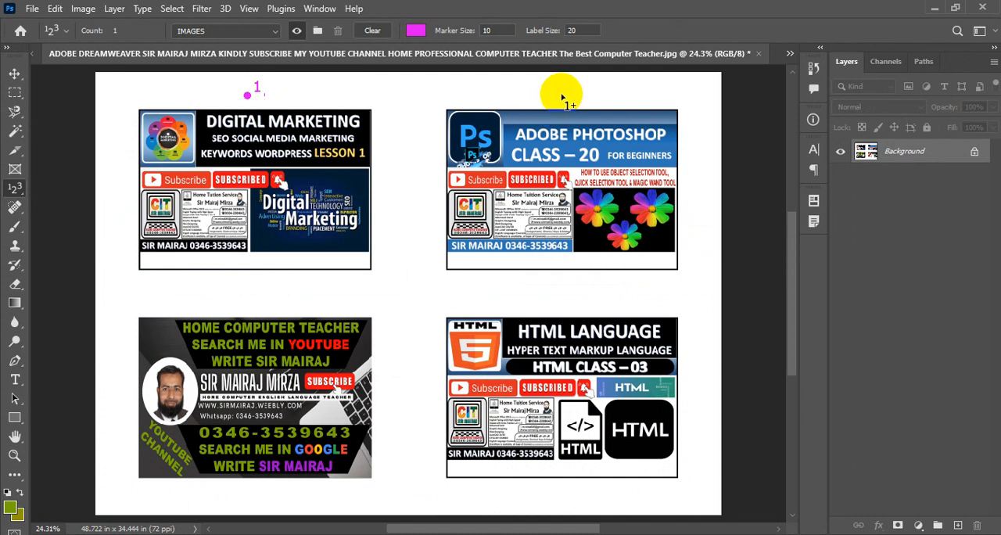
{"action": "left_click", "coordinate": [246, 304]}
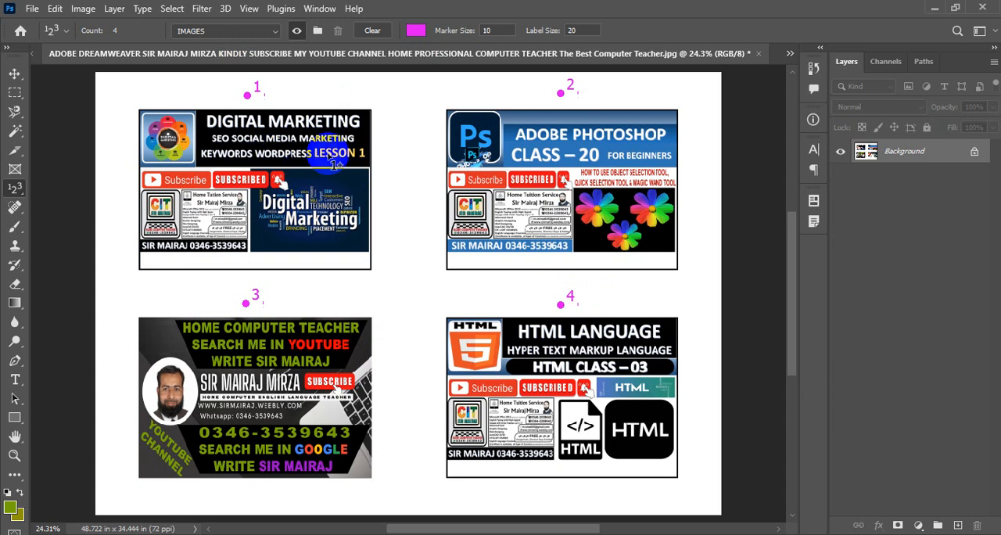
- Open the wide image showing two rows of folder and class thumbnails from the Pictures folder and fit it on screen
{"action": "left_click", "coordinate": [32, 13]}
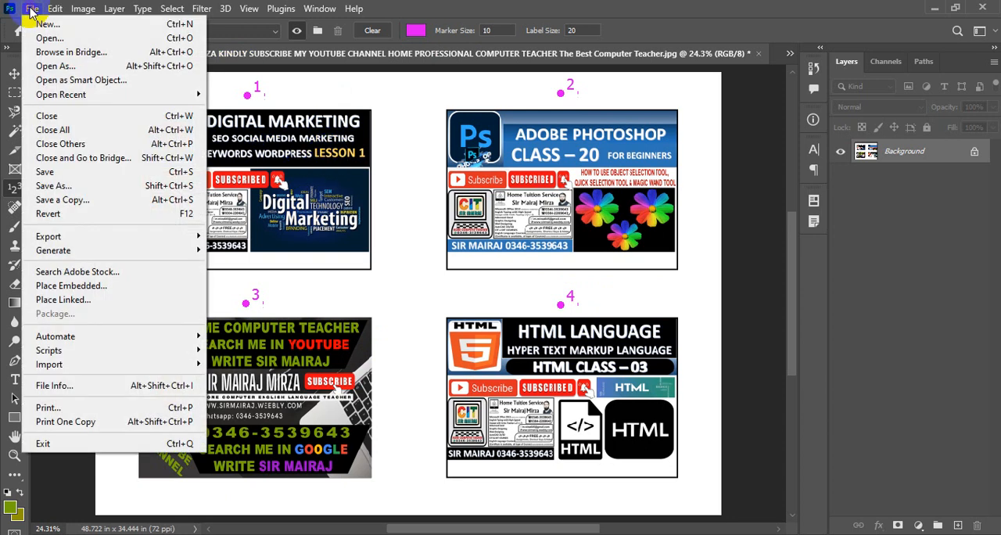
{"action": "left_click", "coordinate": [39, 33]}
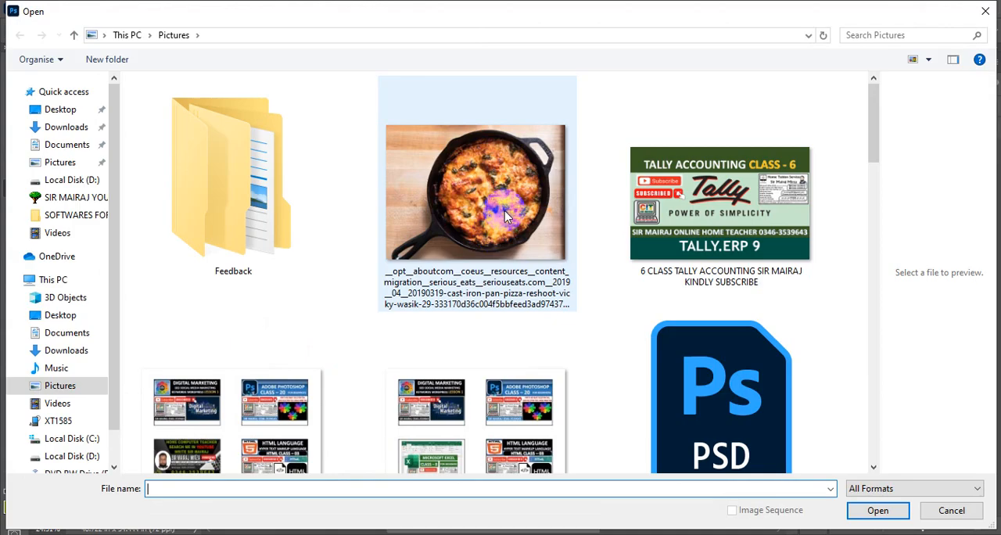
{"action": "left_click_drag", "start_coordinate": [870, 122], "coordinate": [896, 424]}
{"action": "left_click", "coordinate": [291, 395]}
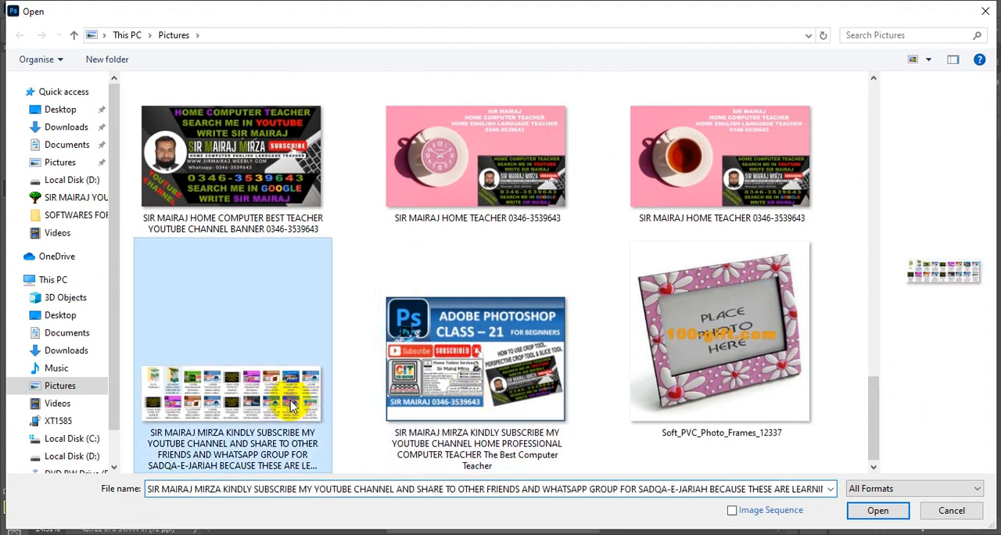
{"action": "left_click", "coordinate": [874, 508]}
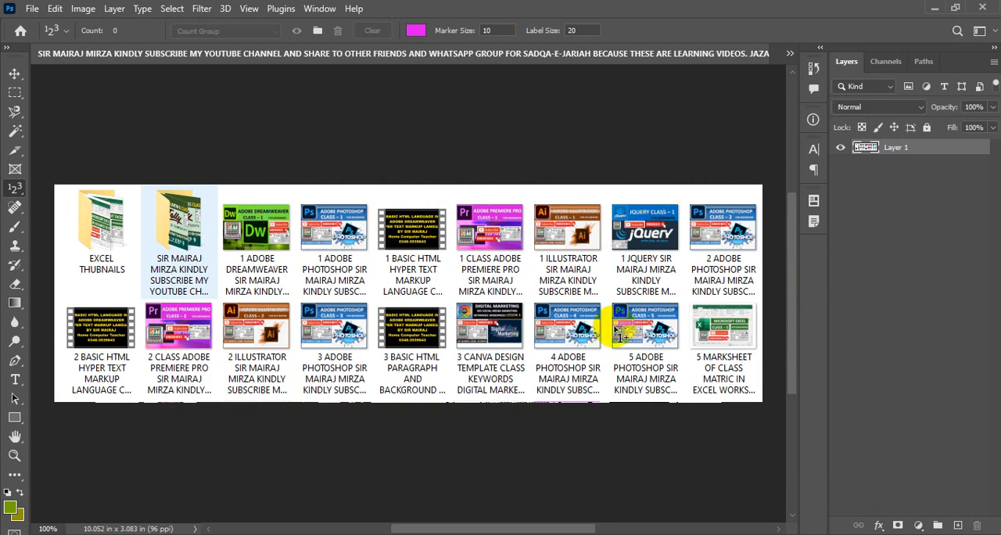
{"action": "left_click", "coordinate": [247, 9]}
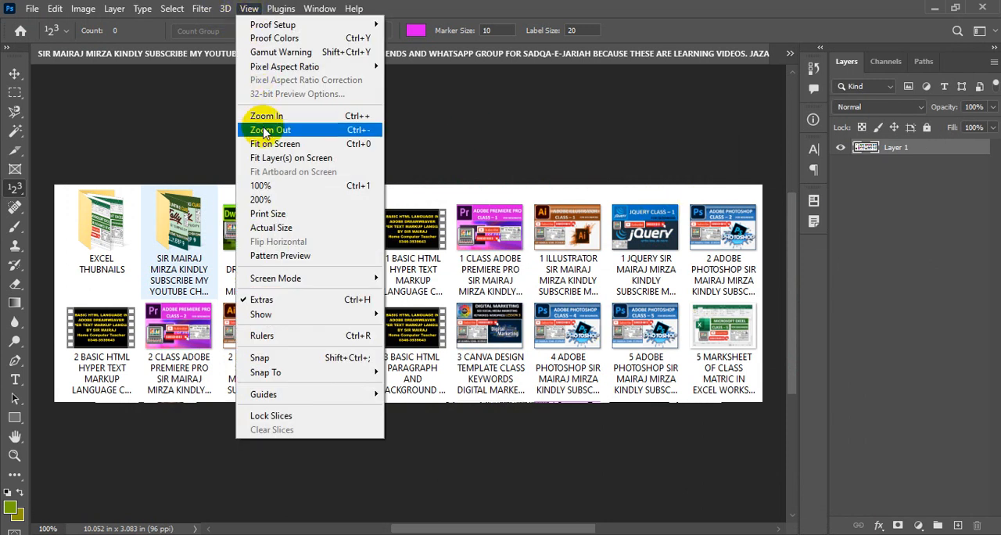
{"action": "left_click", "coordinate": [273, 146]}
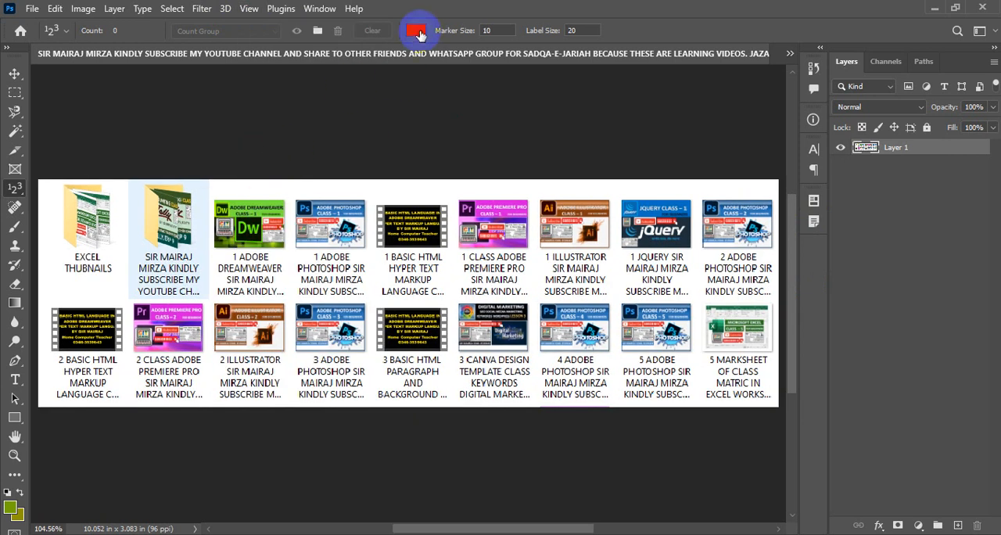
- Set the count color to lime green (9cff00)
{"action": "left_click", "coordinate": [417, 32]}
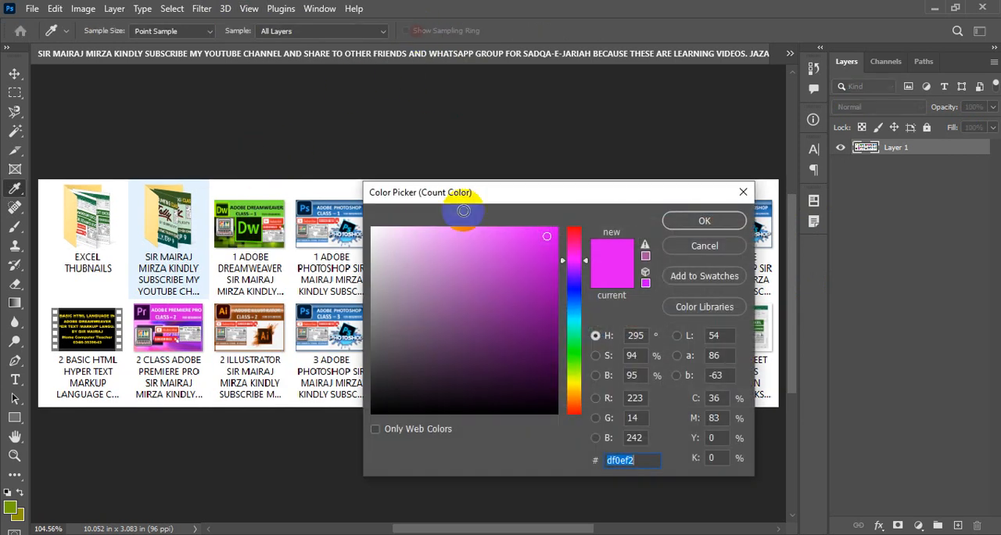
{"action": "mouse_move", "coordinate": [568, 369]}
{"action": "left_mouse_down"}
{"action": "mouse_move", "coordinate": [568, 358]}
{"action": "mouse_move", "coordinate": [575, 375]}
{"action": "left_mouse_up"}
{"action": "left_click_drag", "start_coordinate": [536, 284], "coordinate": [554, 225]}
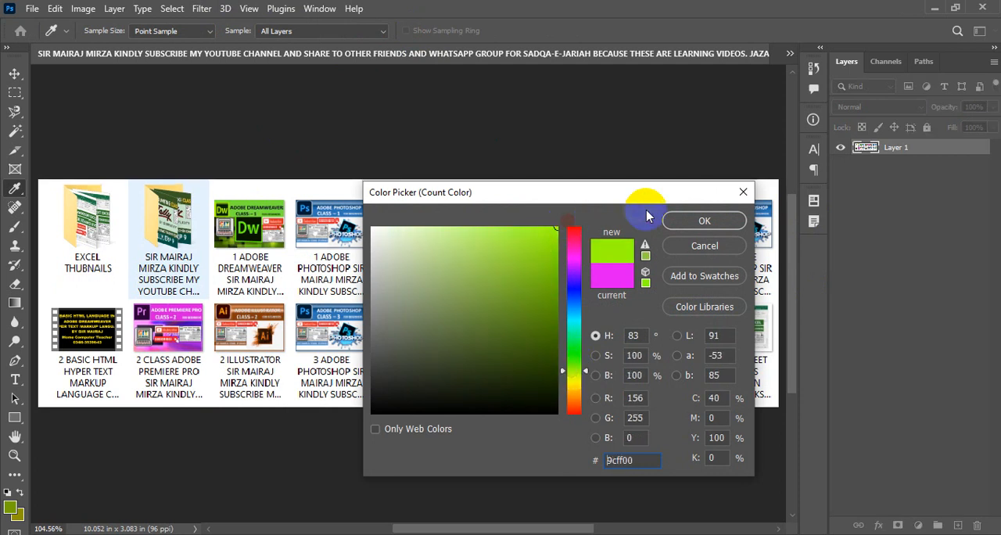
{"action": "left_click", "coordinate": [688, 222]}
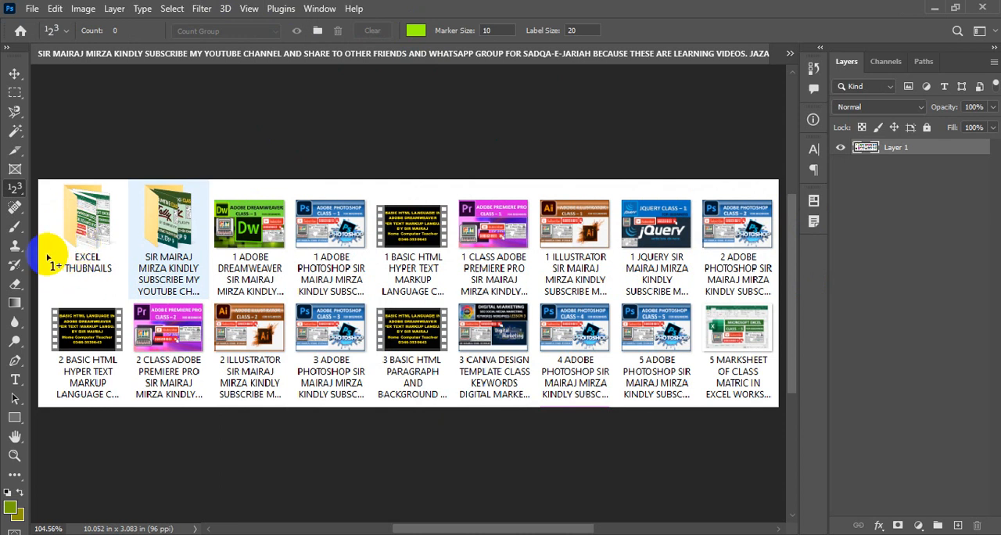
- Place the first count marker beside the EXCEL THUBNAILS folder and set the count group's color to red (ff001e)
{"action": "left_click", "coordinate": [46, 254]}
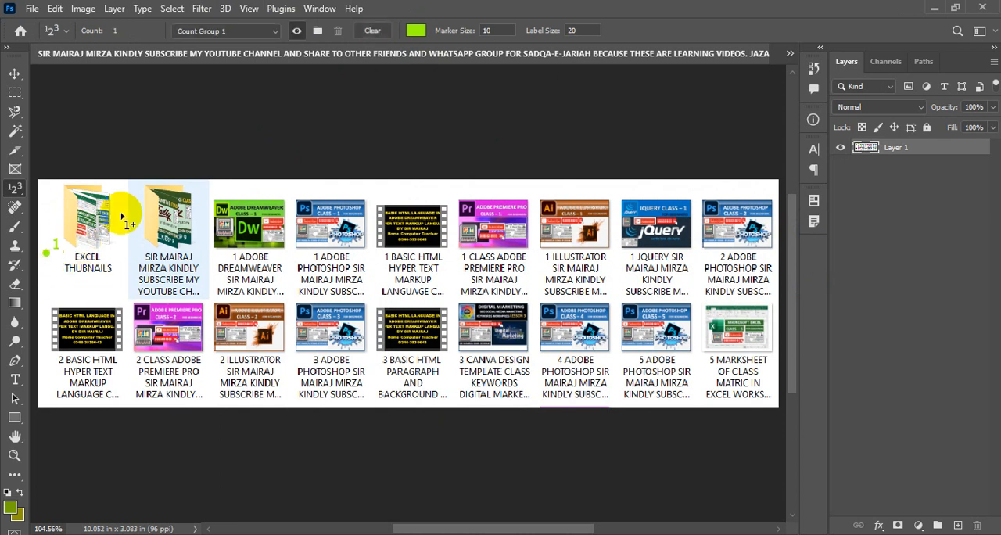
{"action": "left_click", "coordinate": [416, 30]}
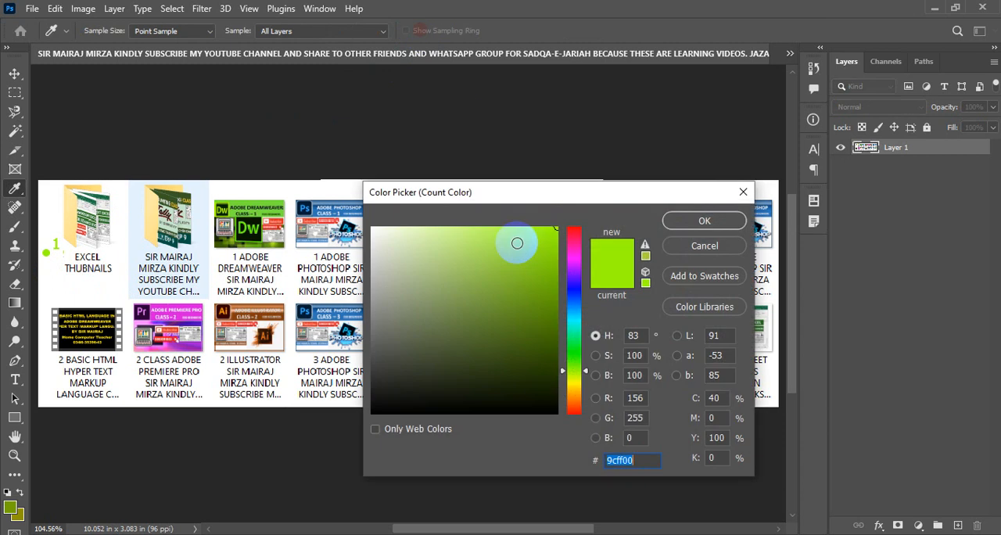
{"action": "left_click", "coordinate": [575, 232]}
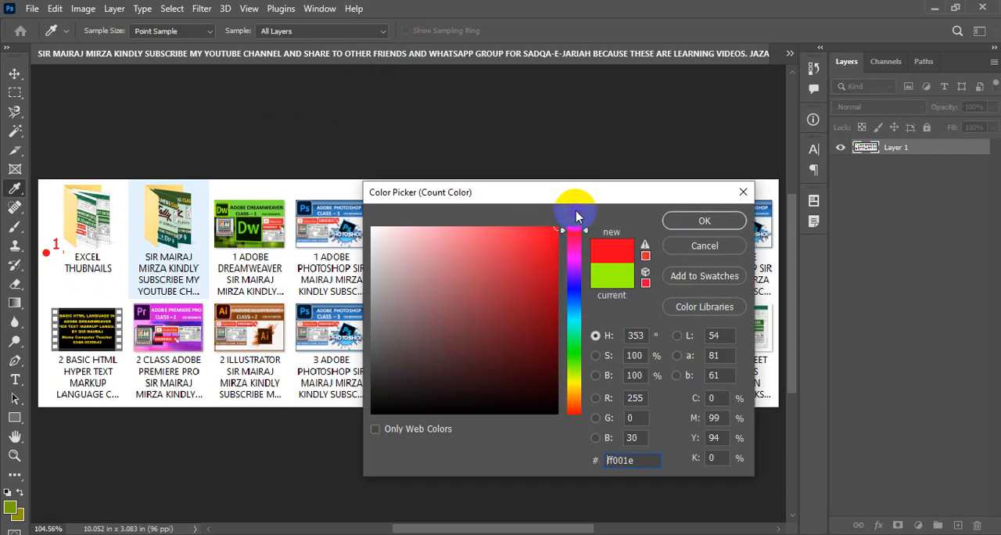
{"action": "left_click", "coordinate": [697, 222]}
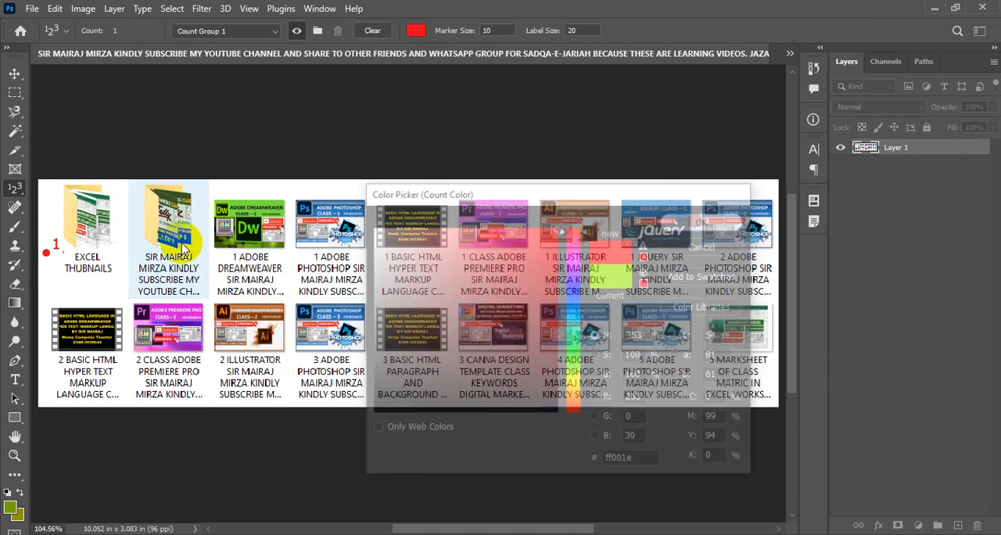
- Place count markers 2 to 18 beside the remaining folders and class thumbnails, working row by row
{"action": "left_click", "coordinate": [127, 246]}
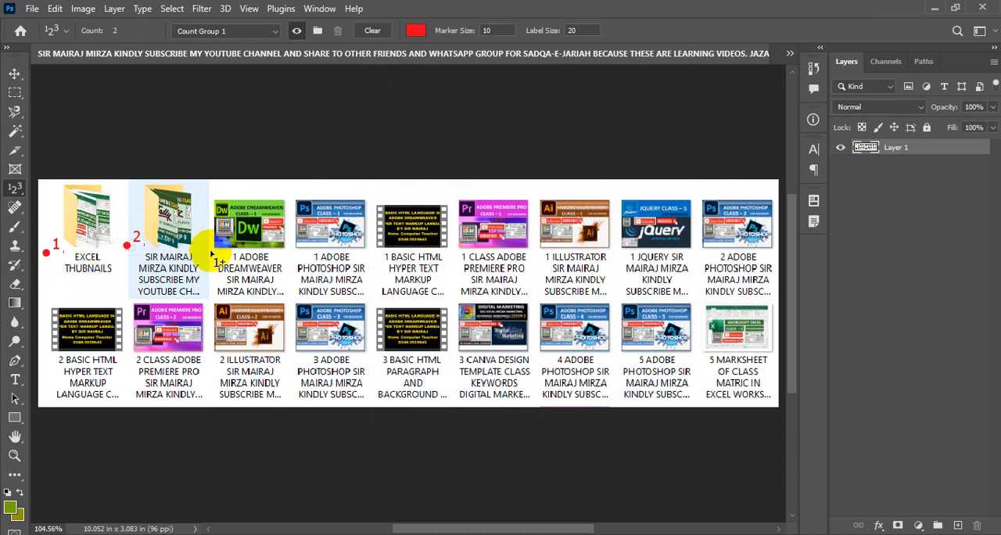
{"action": "left_click", "coordinate": [206, 247]}
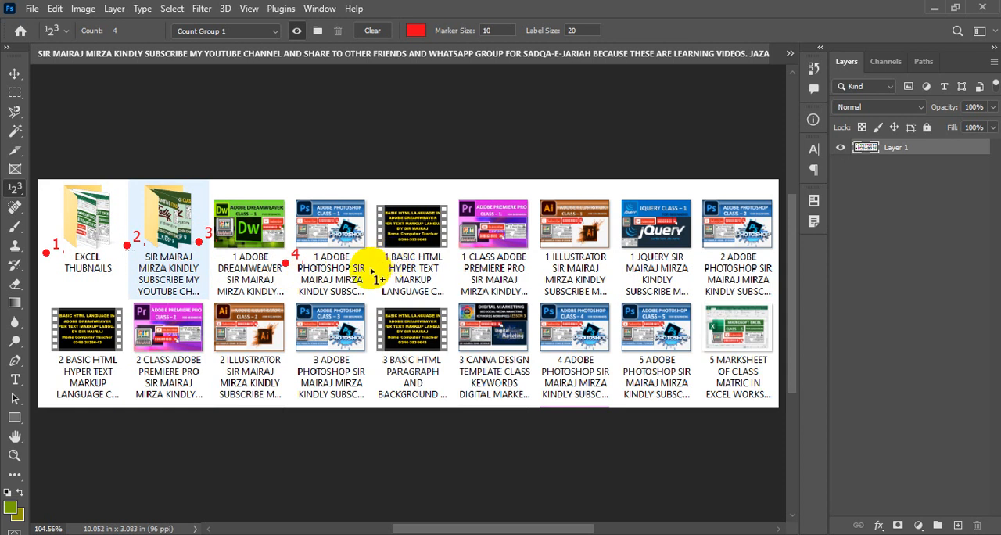
{"action": "left_click", "coordinate": [443, 270]}
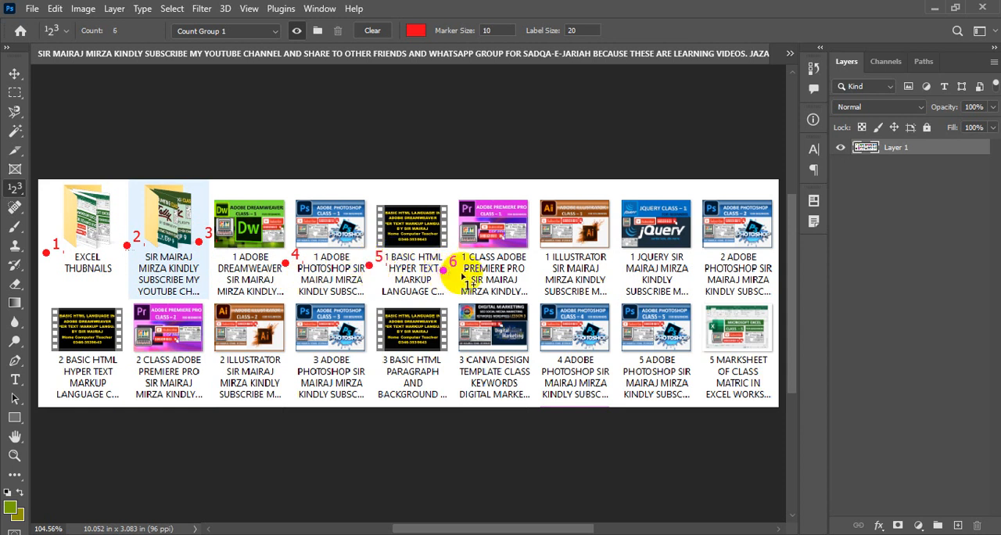
{"action": "left_click", "coordinate": [525, 268]}
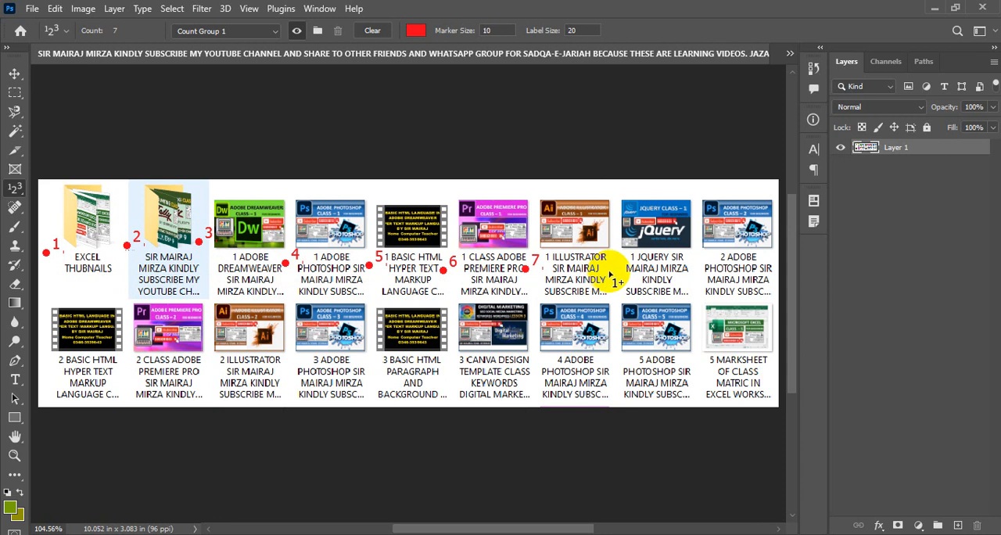
{"action": "left_click", "coordinate": [691, 268]}
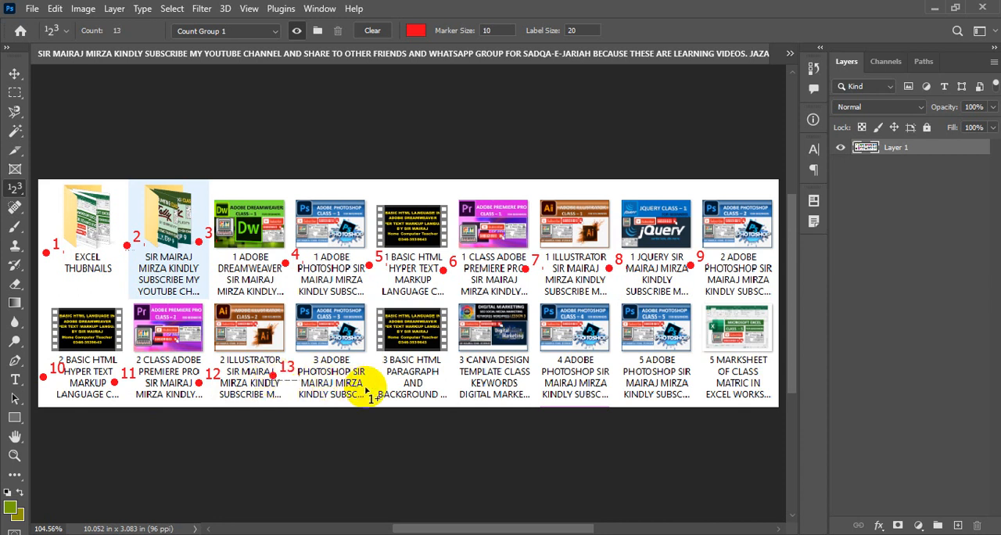
{"action": "left_click", "coordinate": [436, 384]}
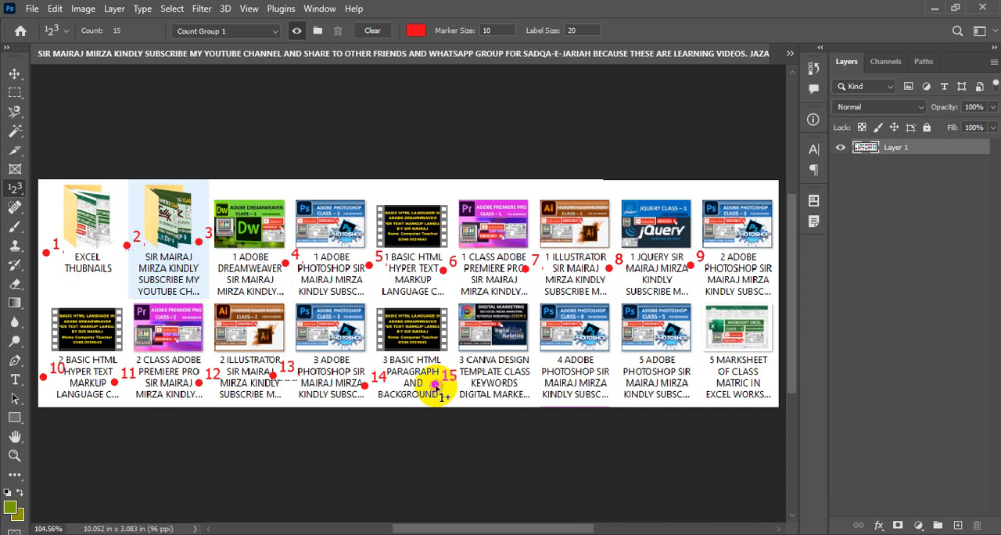
{"action": "left_click", "coordinate": [518, 385]}
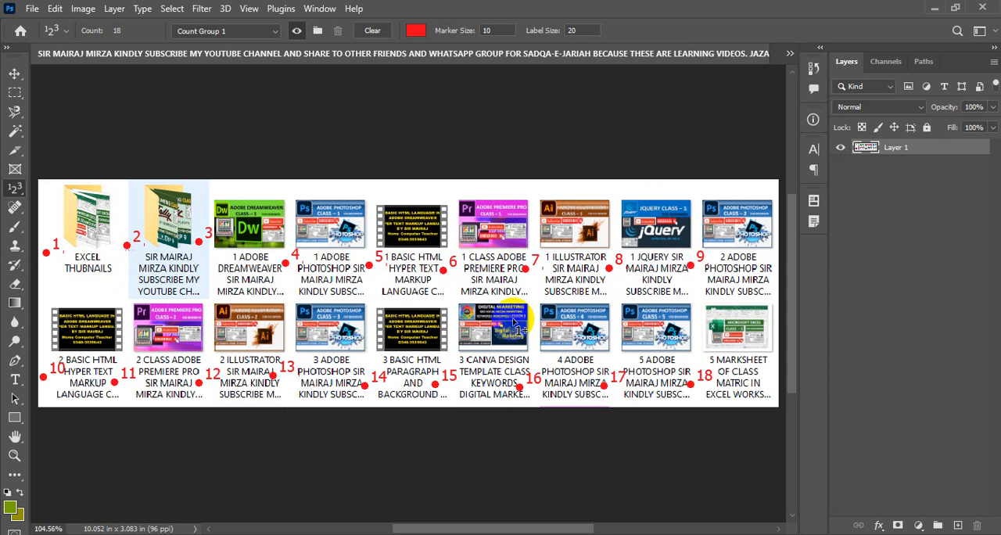
- Hide and show the markers of Count Group 1 several times, ending with the group visible
{"action": "left_click", "coordinate": [222, 31]}
{"action": "left_click", "coordinate": [265, 39]}
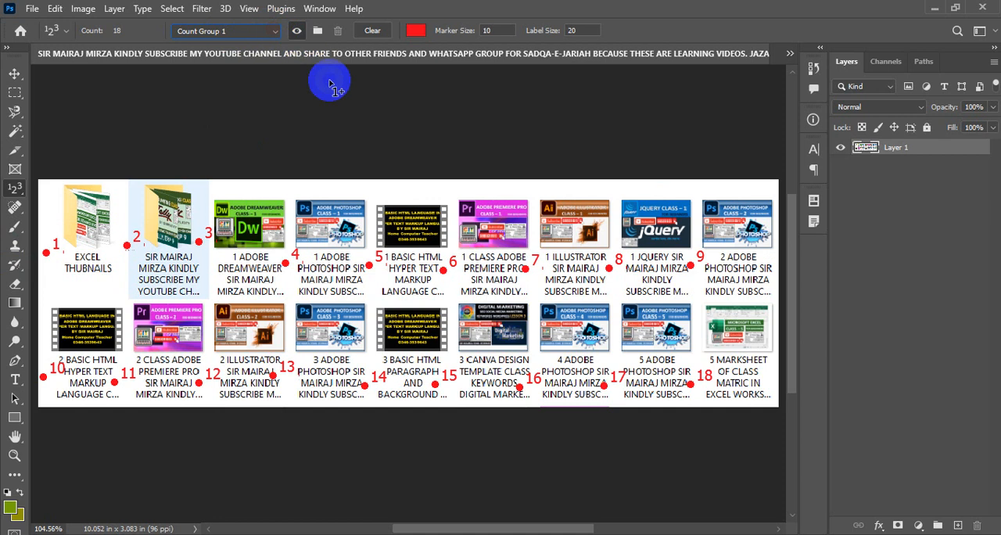
{"action": "left_click", "coordinate": [297, 31]}
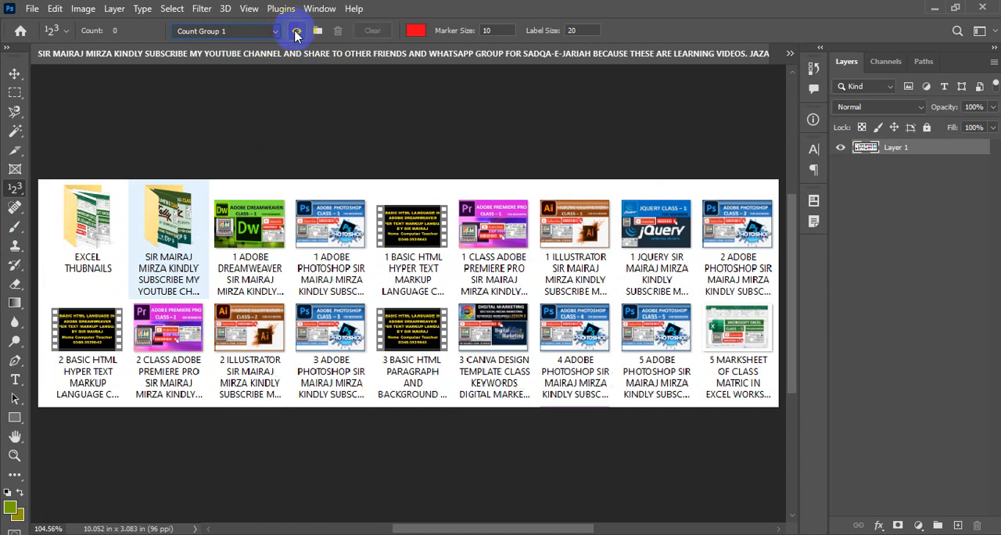
{"action": "left_click", "coordinate": [296, 33]}
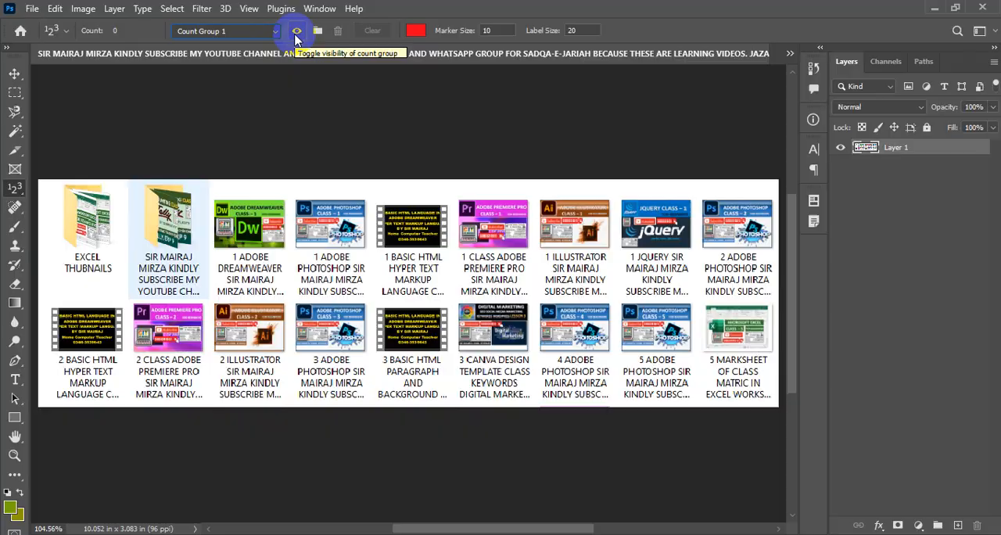
{"action": "key", "text": "F5"}
{"action": "left_click", "coordinate": [296, 31]}
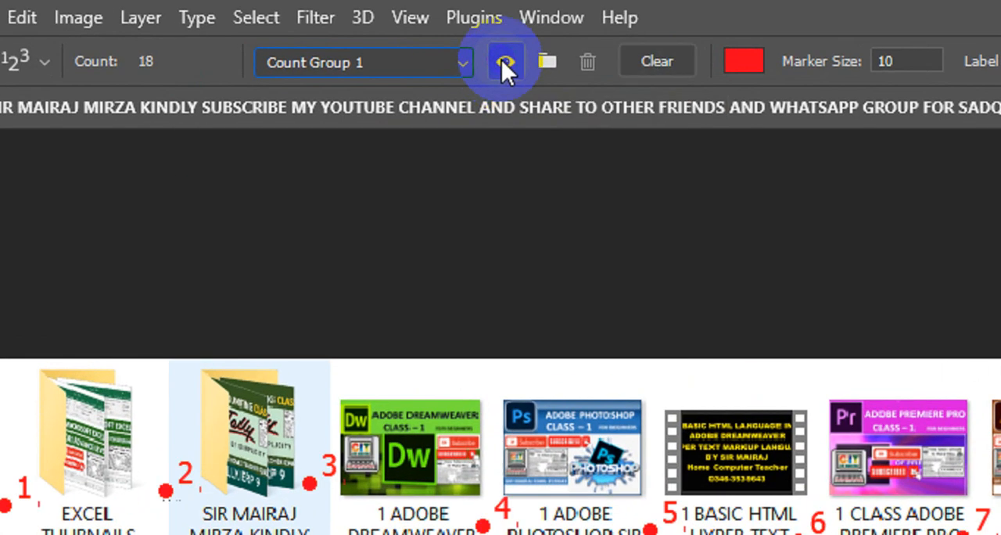
{"action": "left_click", "coordinate": [501, 59]}
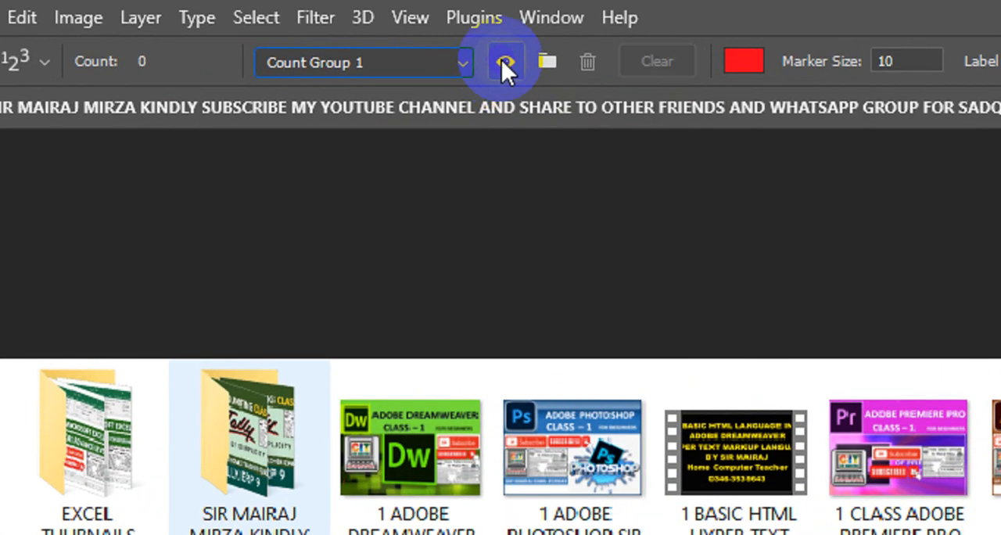
{"action": "left_click", "coordinate": [501, 60]}
{"action": "key", "text": "F5"}
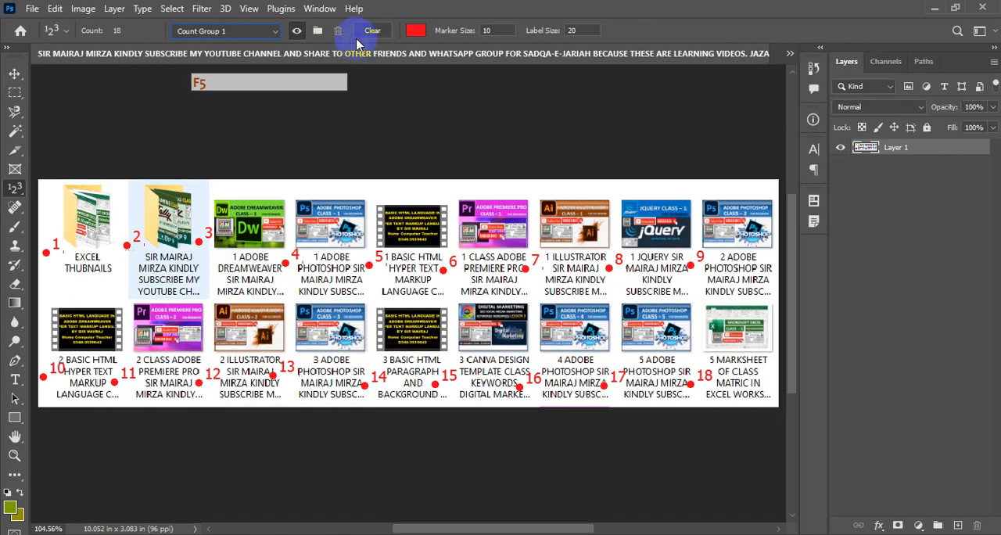
- Change the color of Count Group 1 from the color picker to blue (0511fb)
{"action": "left_click", "coordinate": [416, 29]}
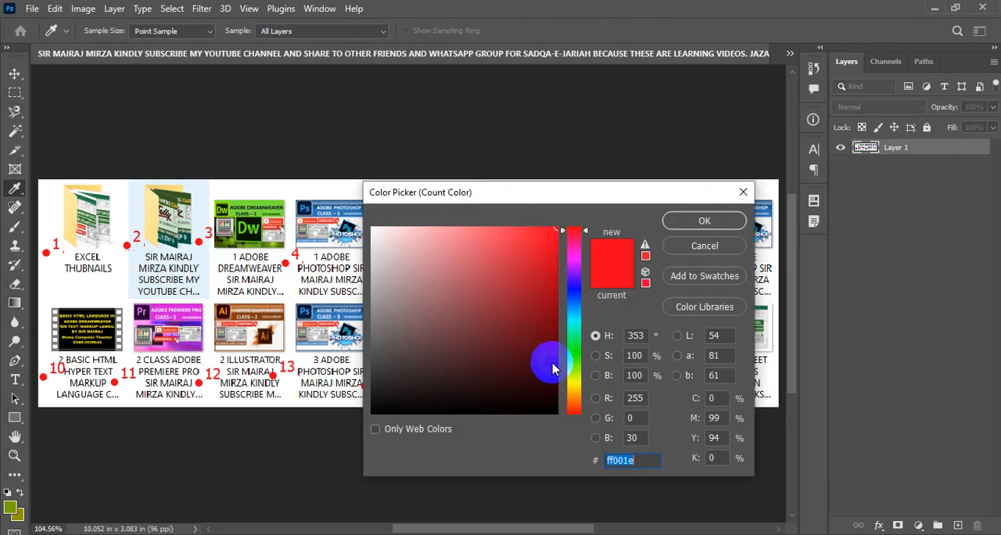
{"action": "left_click_drag", "start_coordinate": [562, 355], "coordinate": [562, 362]}
{"action": "left_click_drag", "start_coordinate": [550, 307], "coordinate": [555, 247]}
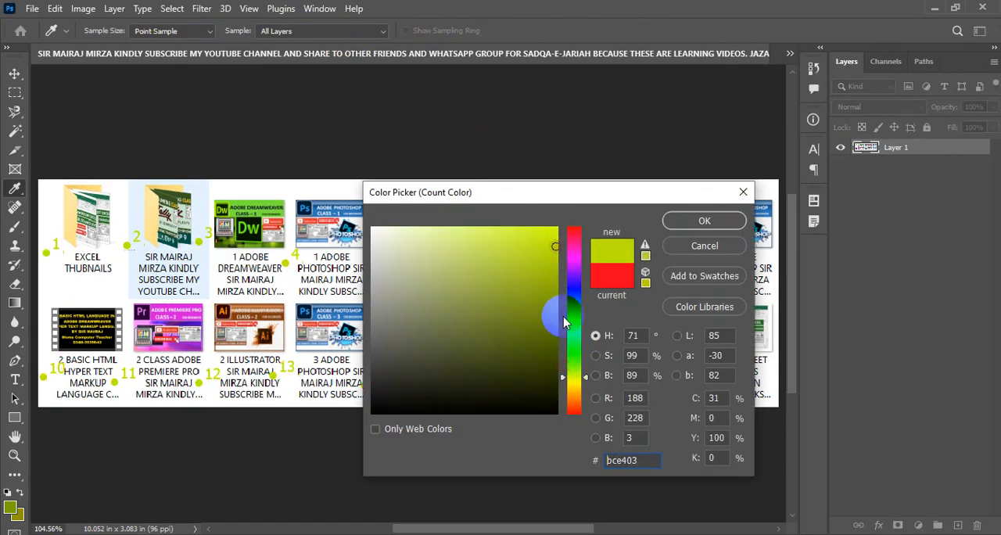
{"action": "left_click_drag", "start_coordinate": [562, 376], "coordinate": [574, 412]}
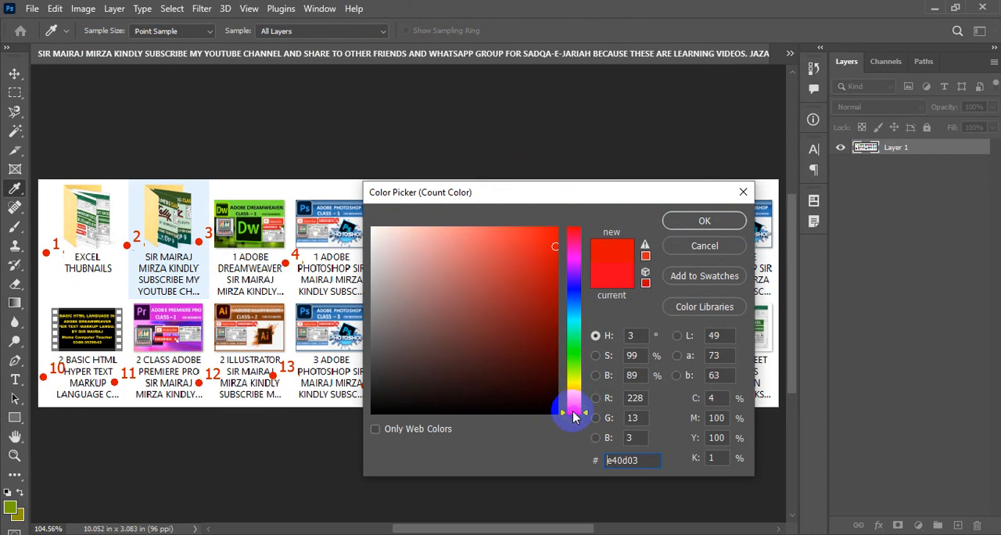
{"action": "left_click", "coordinate": [571, 289]}
{"action": "left_click_drag", "start_coordinate": [544, 251], "coordinate": [554, 230]}
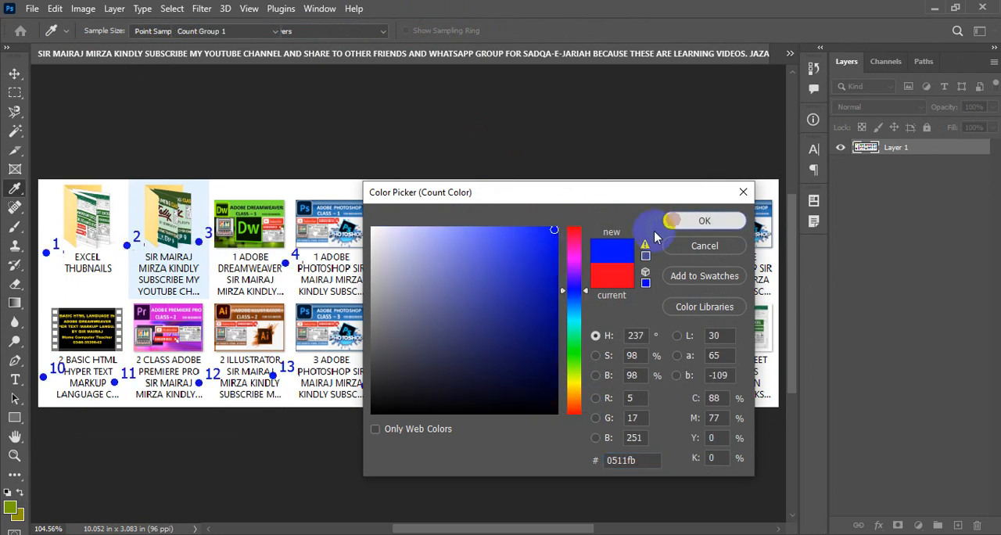
{"action": "left_click", "coordinate": [674, 221]}
{"action": "left_click", "coordinate": [541, 154]}
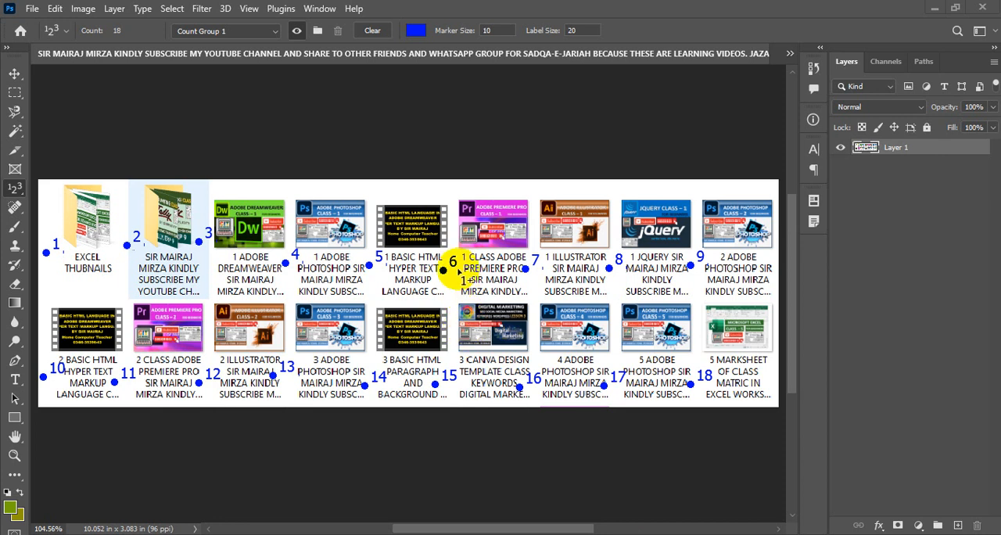
- Open the Tally Accounting Class 6 image from the Pictures folder and fit it on screen
{"action": "left_click", "coordinate": [33, 11]}
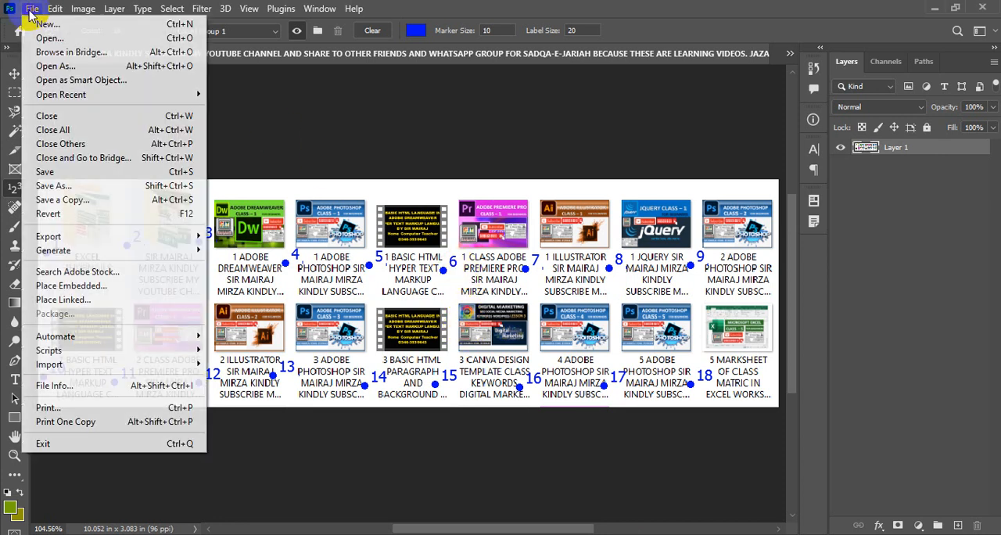
{"action": "left_click", "coordinate": [45, 39]}
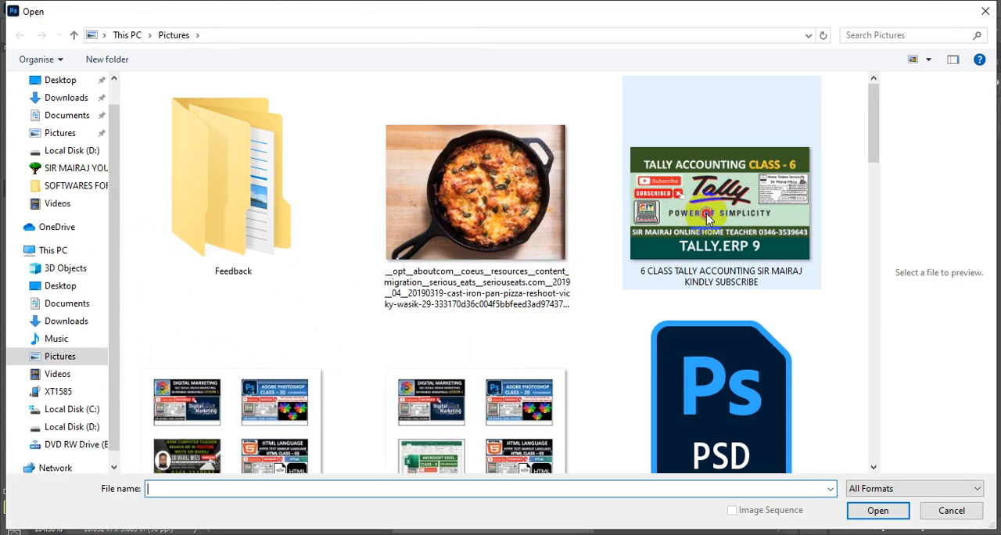
{"action": "left_click", "coordinate": [661, 205]}
{"action": "left_click", "coordinate": [877, 510]}
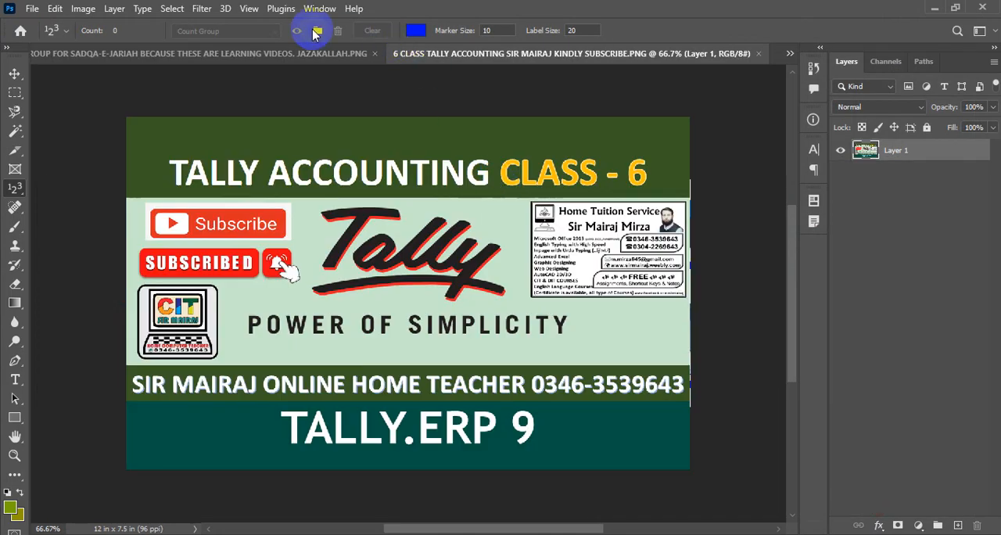
{"action": "left_click", "coordinate": [248, 8]}
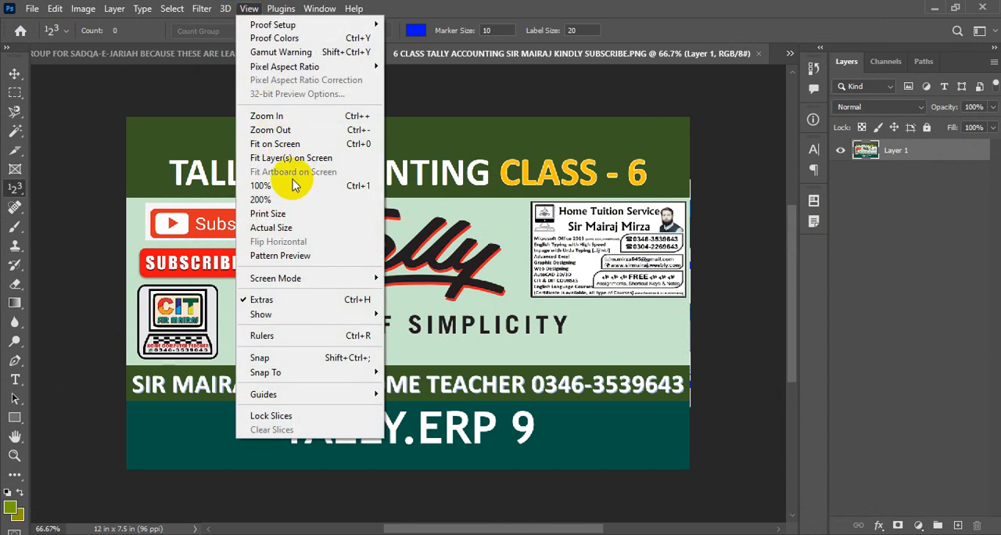
{"action": "left_click", "coordinate": [277, 143]}
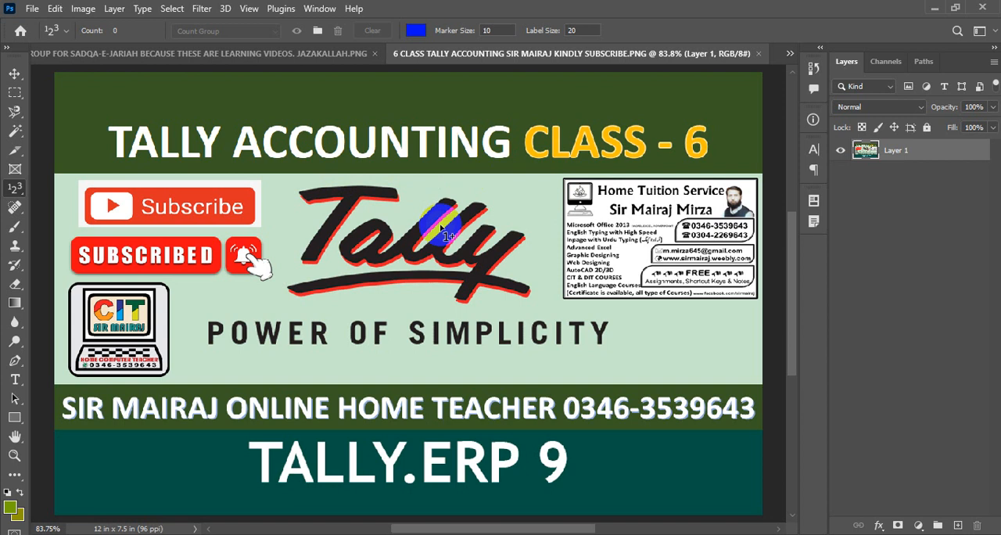
- Create a count group named "change color" in the Tally image
{"action": "left_click", "coordinate": [415, 31]}
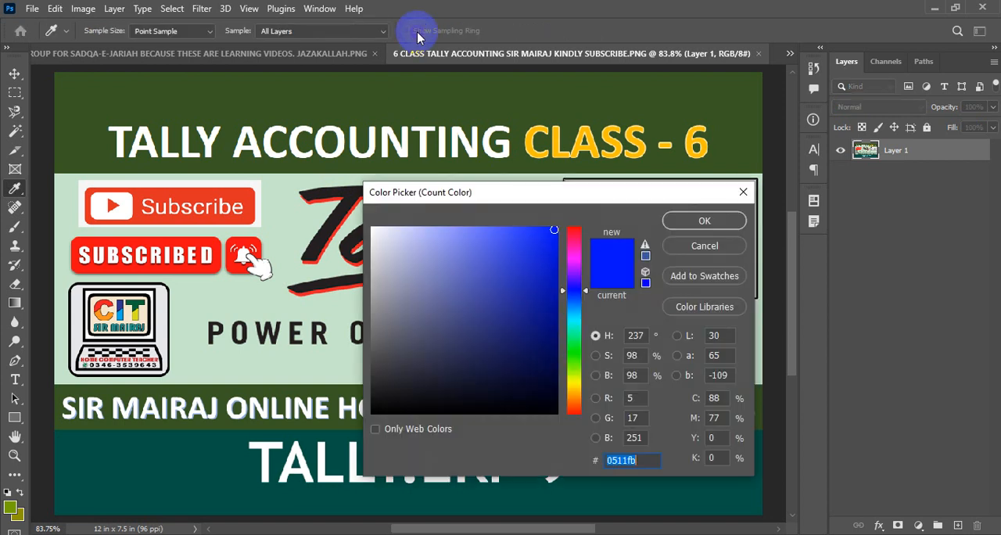
{"action": "left_click", "coordinate": [708, 247]}
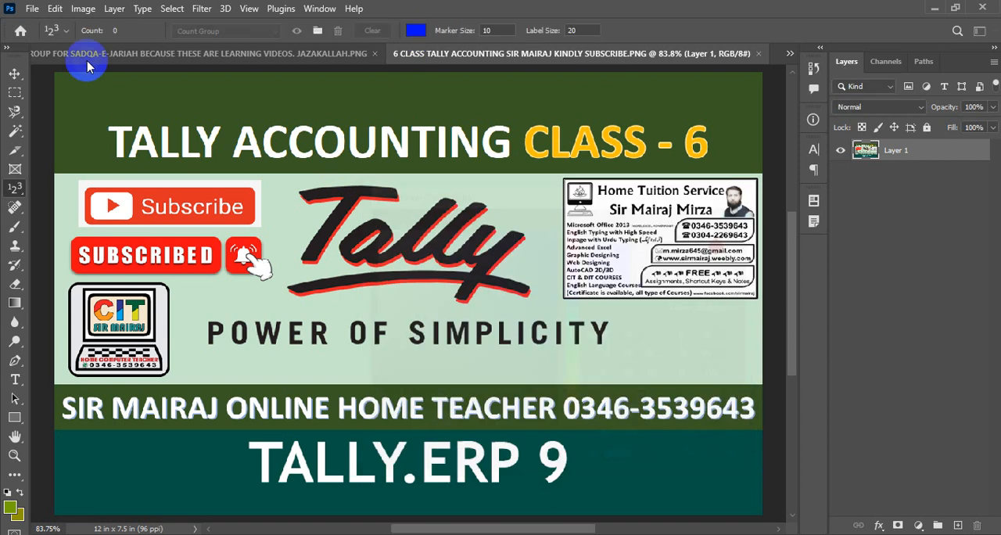
{"action": "left_click", "coordinate": [317, 30]}
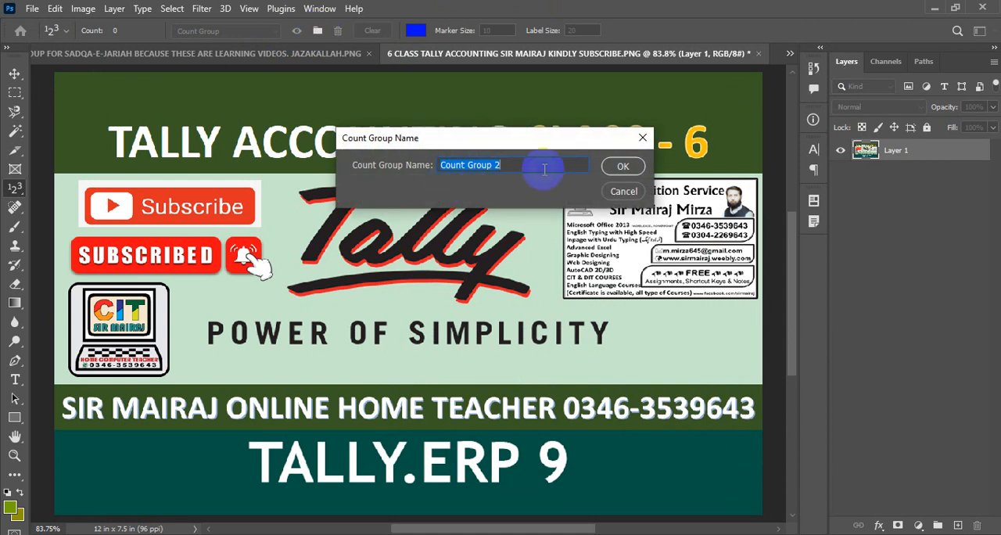
{"action": "type", "text": "change "}
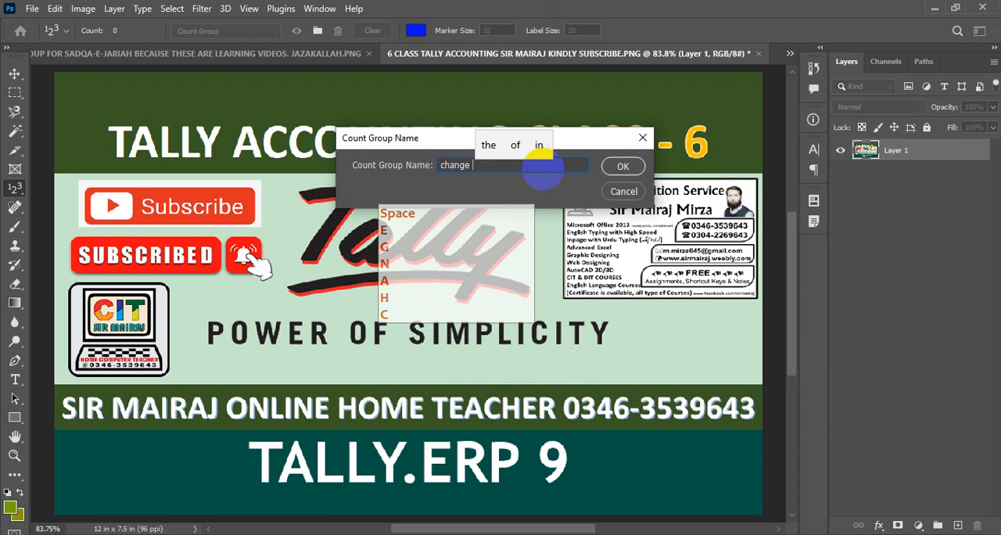
{"action": "type", "text": "color"}
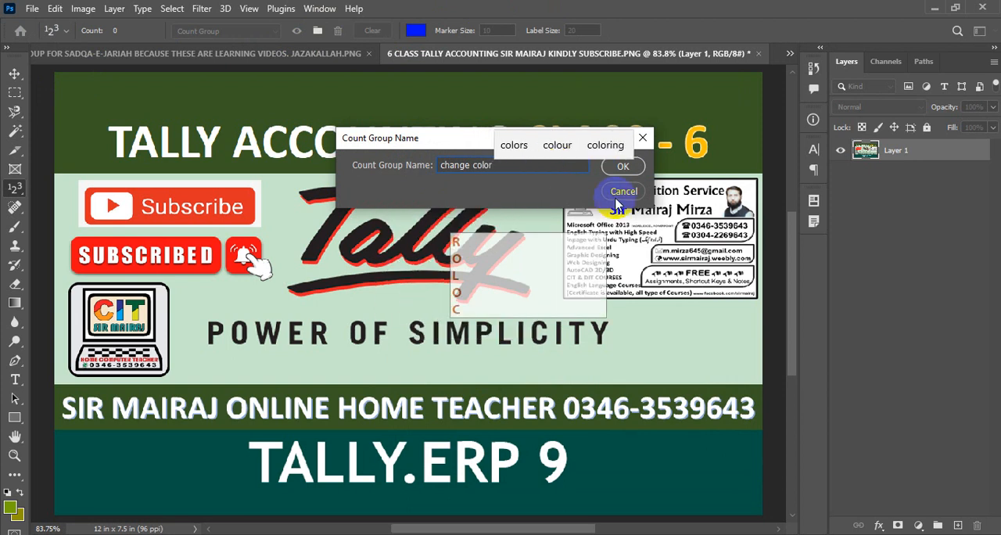
{"action": "left_click", "coordinate": [622, 167]}
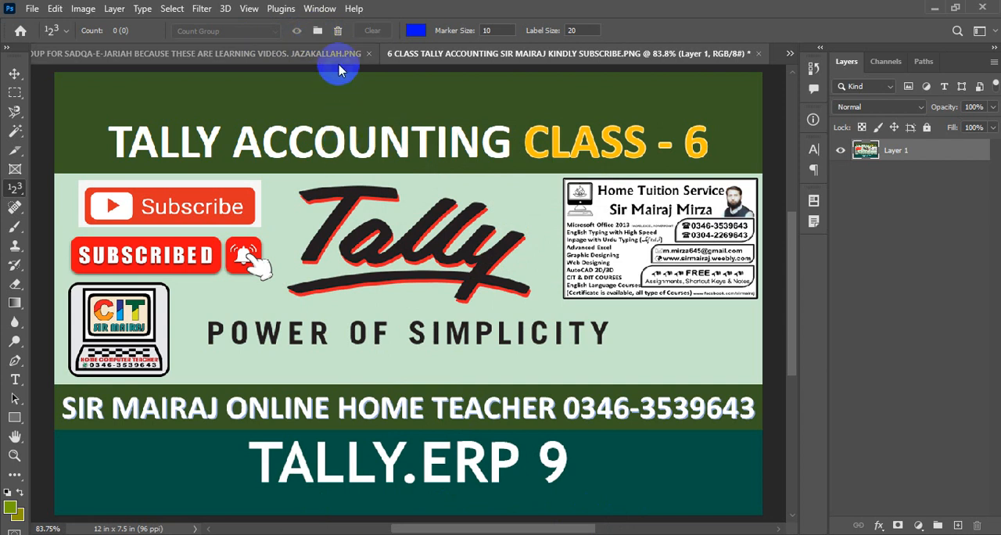
- Create another count group in the same image, also named "change color"
{"action": "left_click", "coordinate": [317, 31]}
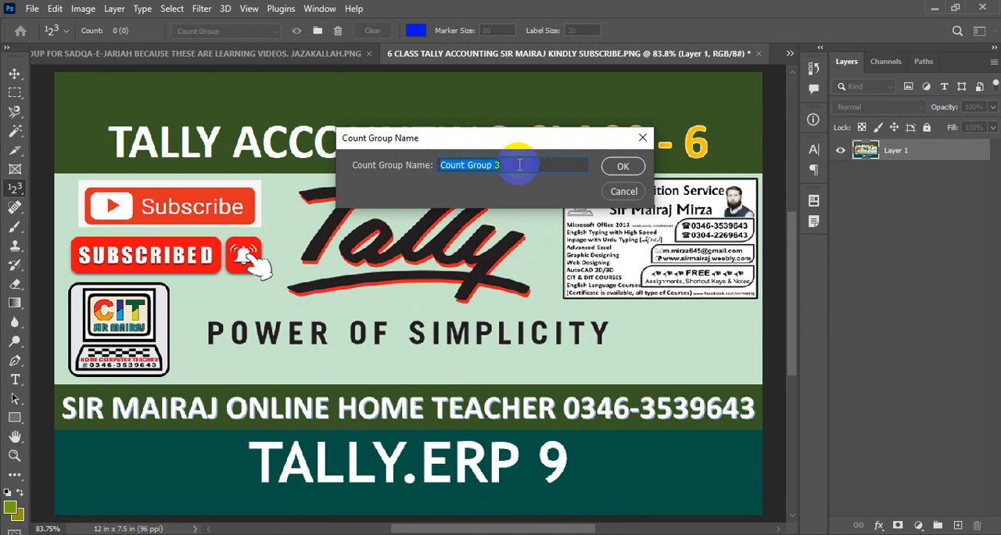
{"action": "type", "text": "cha"}
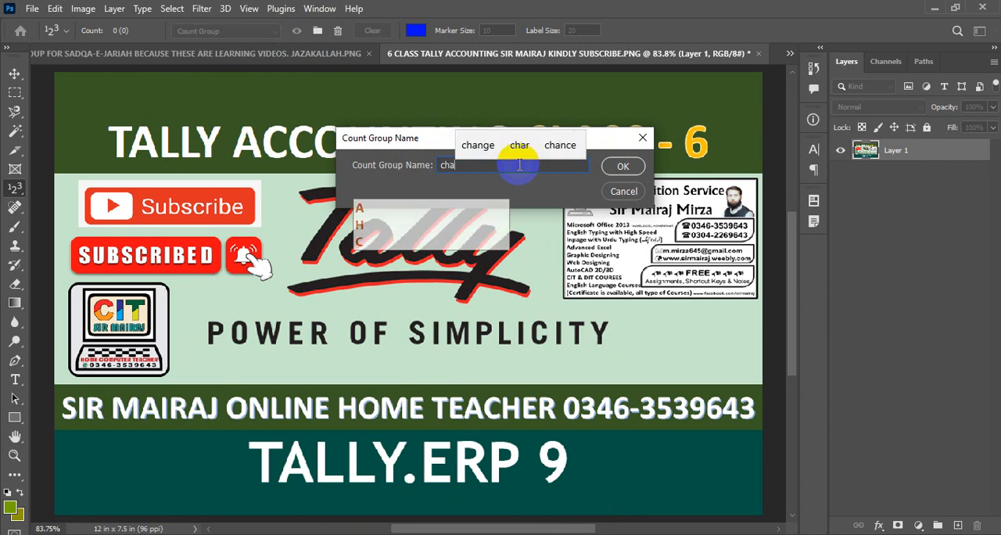
{"action": "type", "text": "nge color"}
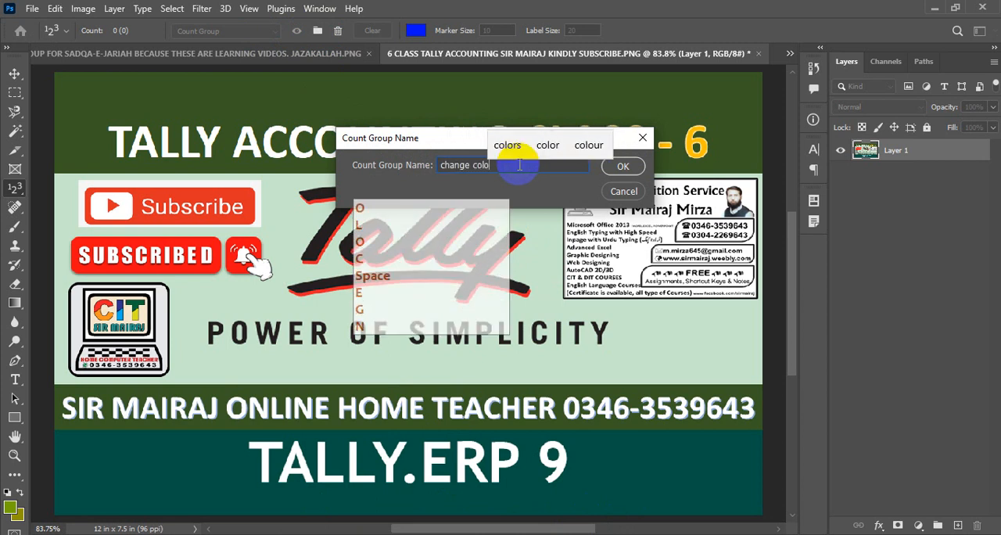
{"action": "left_click", "coordinate": [623, 166]}
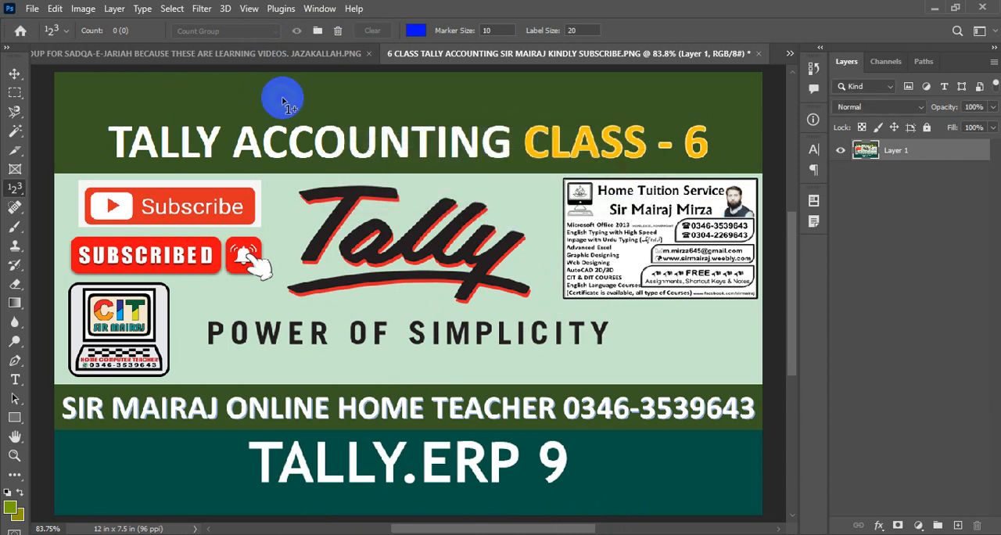
- Set the count color to bright green and place a count marker in the green band above the "TALLY ACCOUNTING" title
{"action": "left_click", "coordinate": [413, 31]}
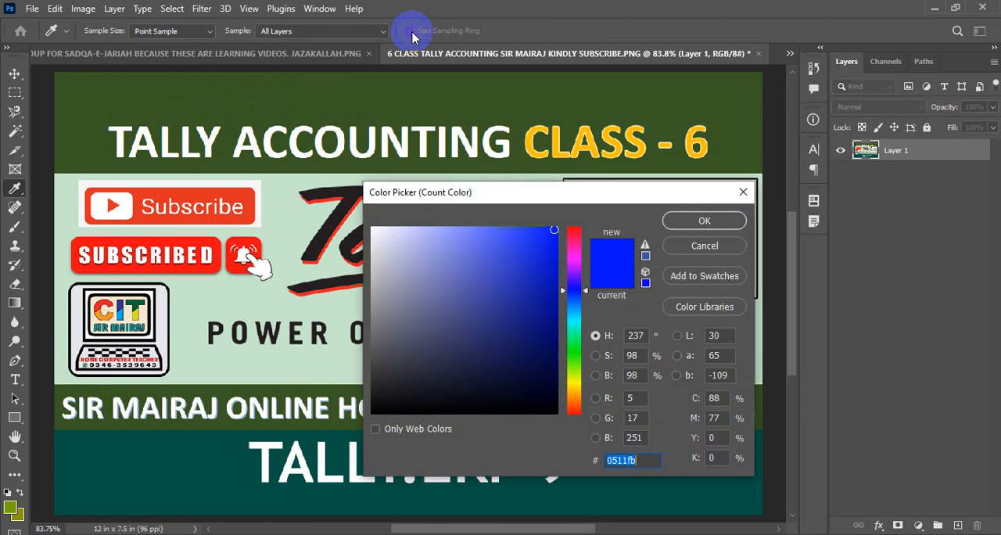
{"action": "left_click", "coordinate": [573, 369]}
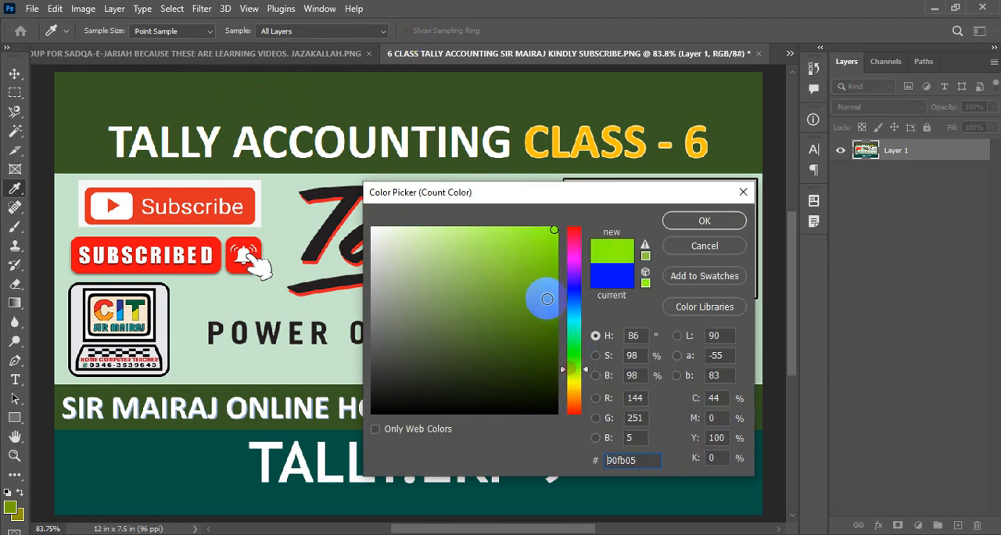
{"action": "left_click", "coordinate": [552, 257]}
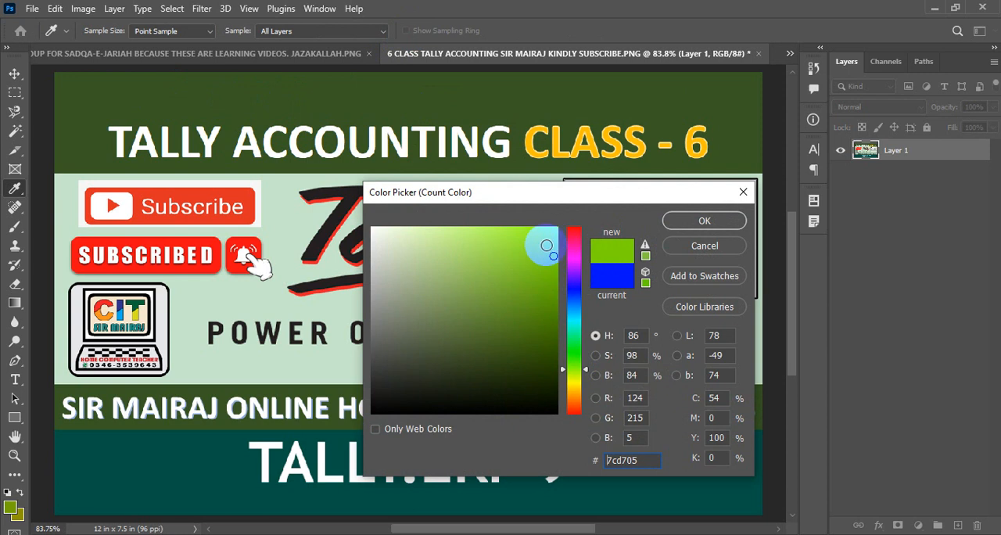
{"action": "left_click", "coordinate": [549, 234]}
{"action": "left_click", "coordinate": [675, 220]}
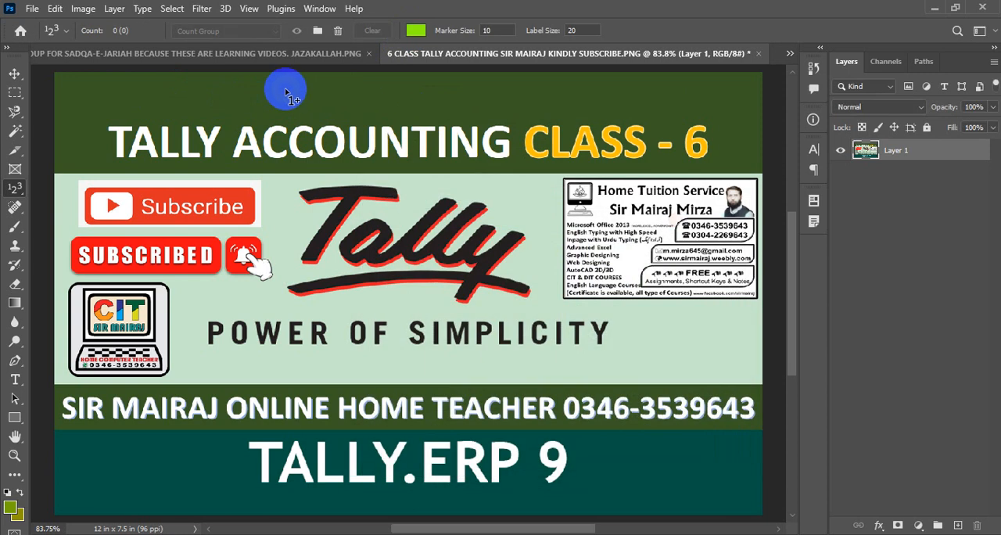
{"action": "left_click", "coordinate": [252, 92]}
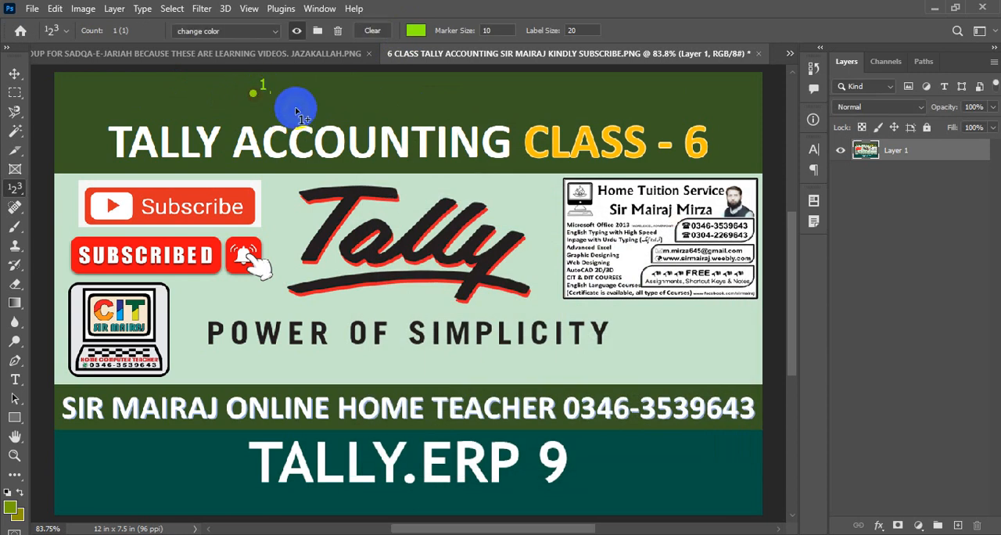
- Create a new count group named "change colour" in the Tally image
{"action": "left_click", "coordinate": [318, 32]}
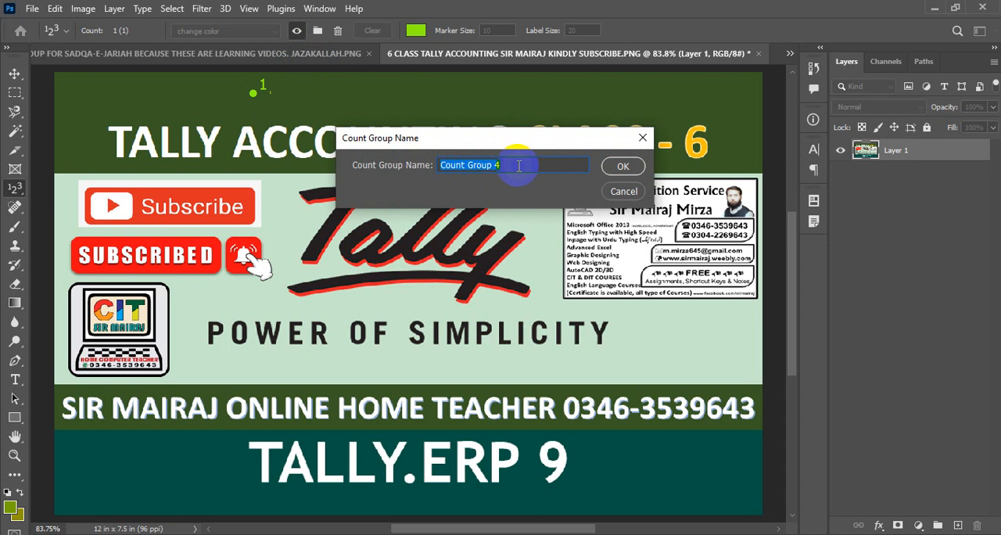
{"action": "type", "text": "chan"}
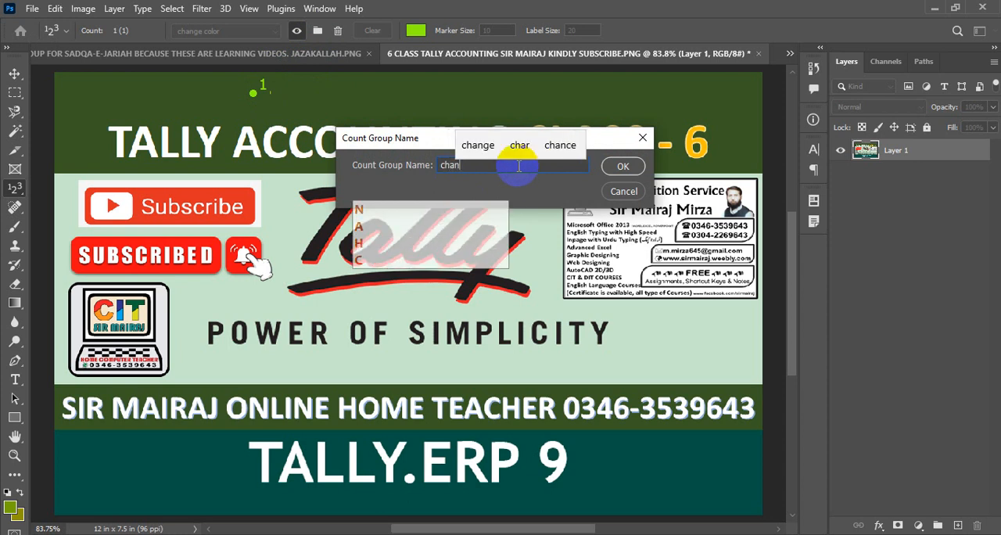
{"action": "type", "text": "ge col"}
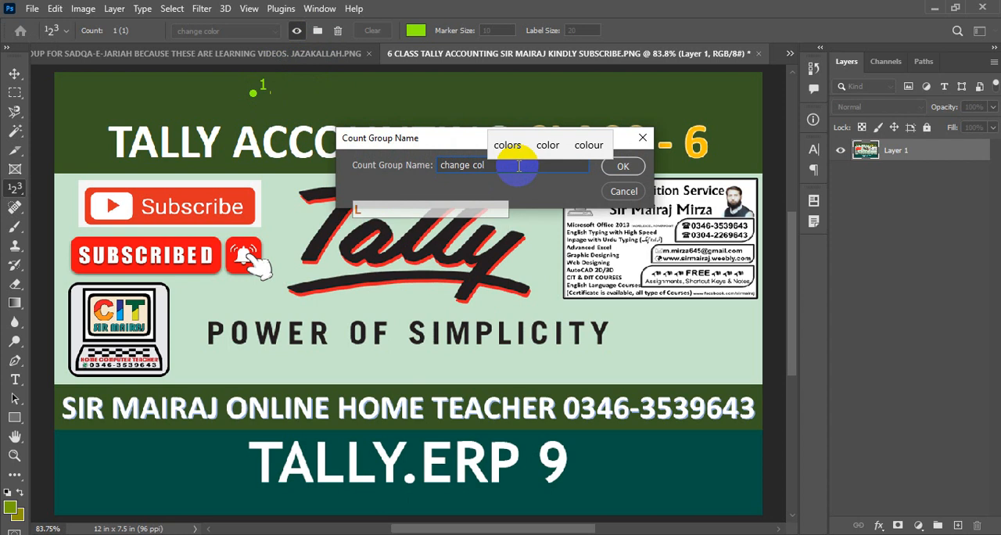
{"action": "type", "text": "our"}
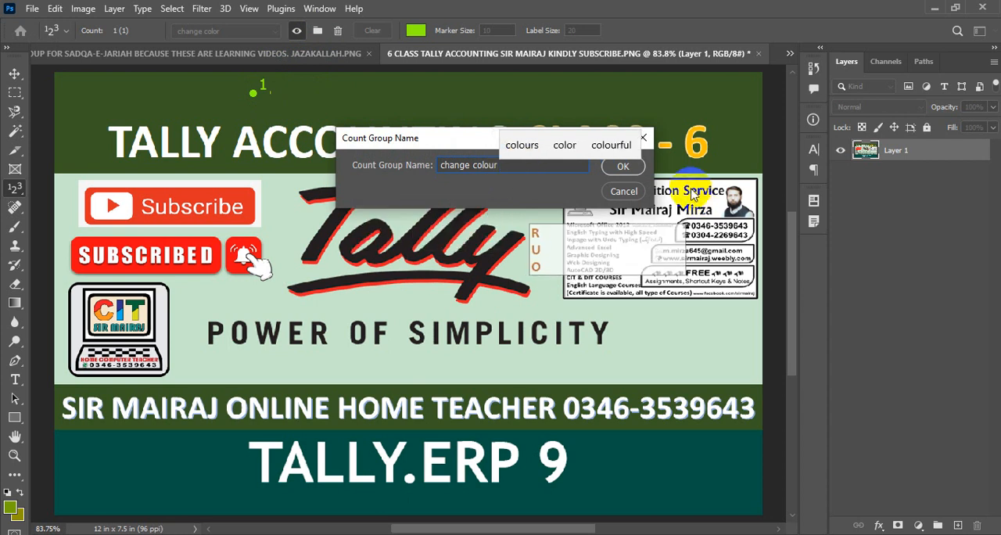
{"action": "left_click", "coordinate": [623, 166]}
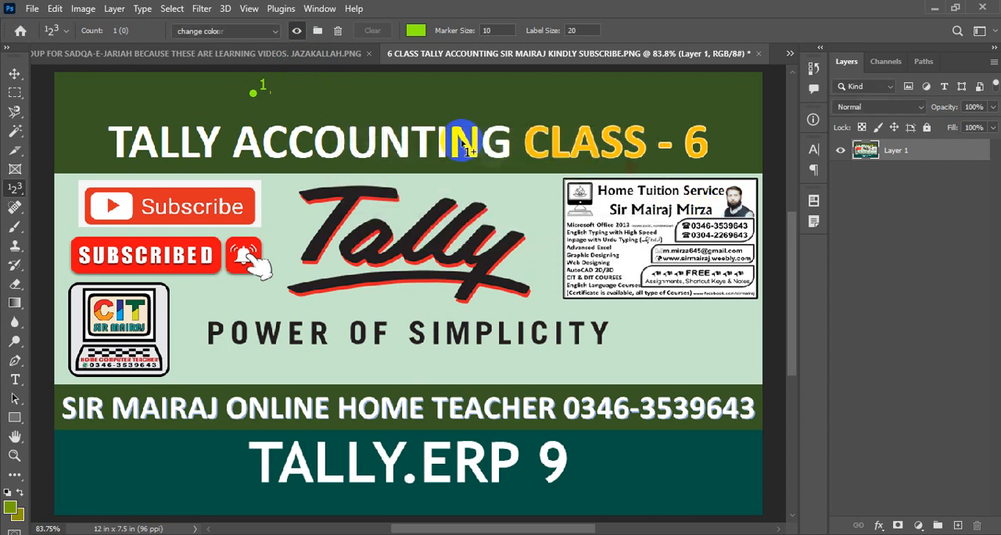
- Set the new group's color to dark green (055b32) and place a marker beside the end of "POWER OF SIMPLICITY"
{"action": "left_click", "coordinate": [415, 31]}
{"action": "left_click", "coordinate": [573, 336]}
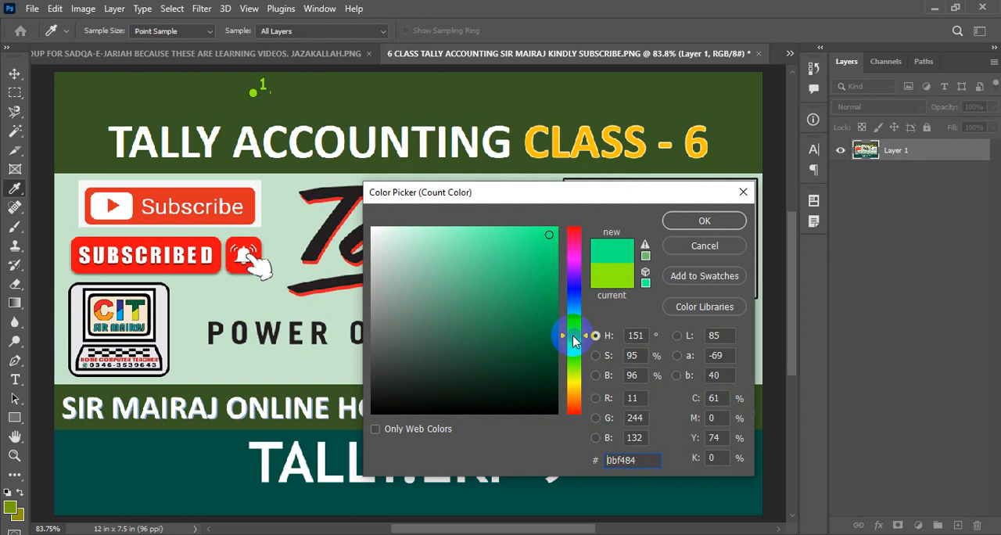
{"action": "left_click", "coordinate": [548, 347]}
{"action": "left_click", "coordinate": [703, 221]}
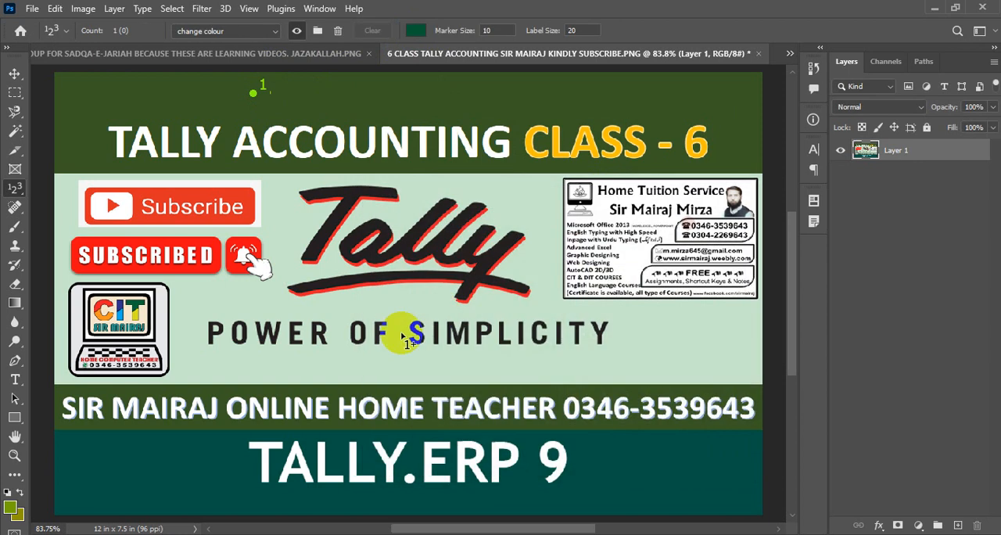
{"action": "left_click", "coordinate": [651, 340]}
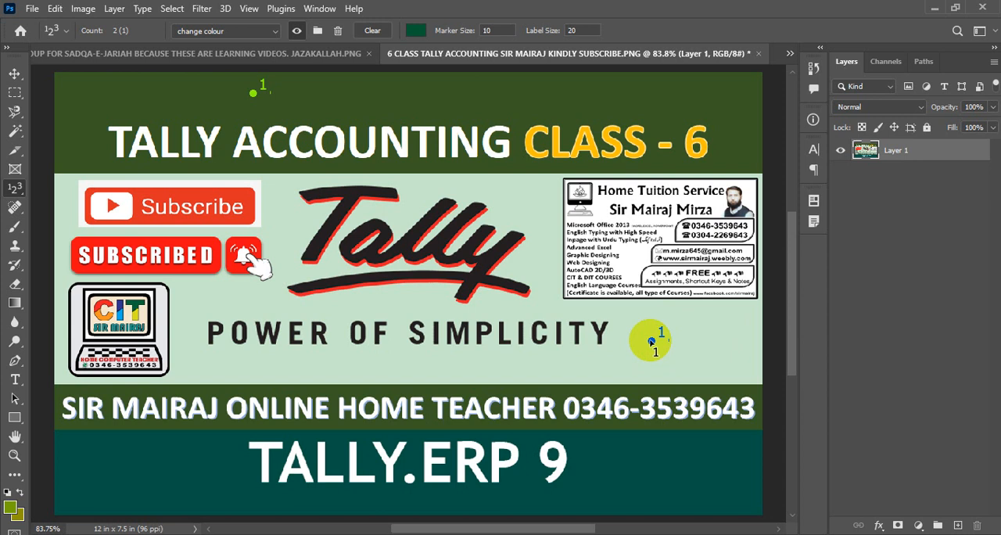
- Create another count group, also named "change colour", for the next marker color
{"action": "left_click", "coordinate": [317, 31]}
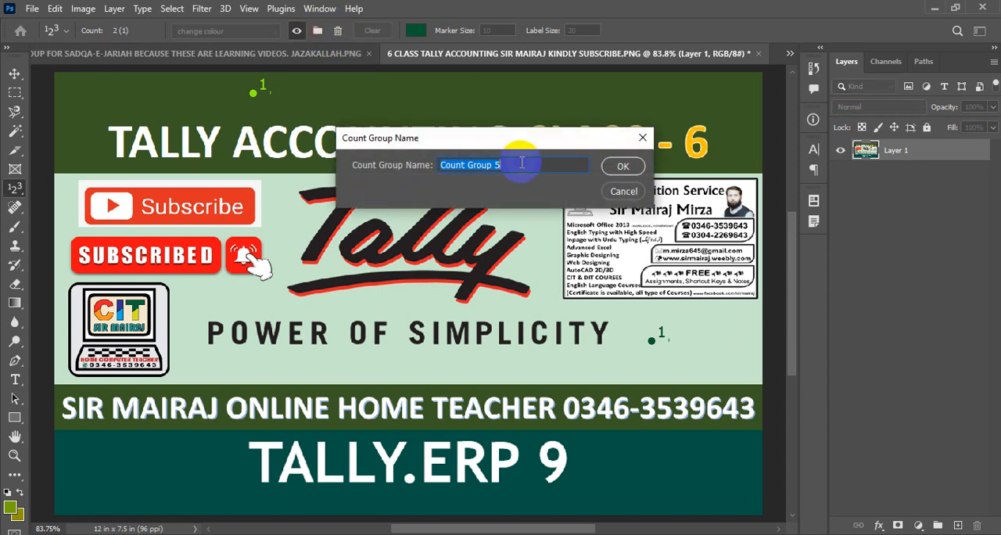
{"action": "type", "text": "change "}
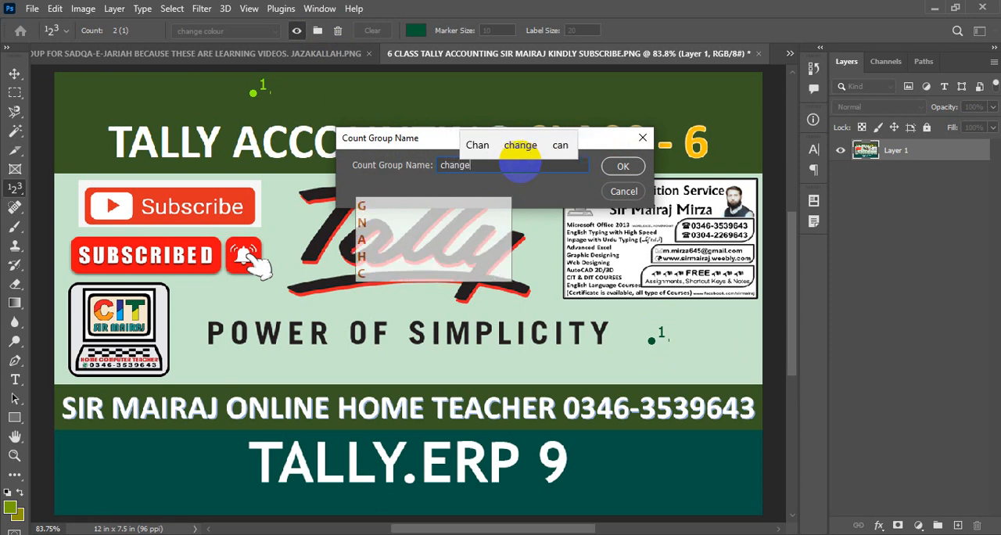
{"action": "type", "text": "colo"}
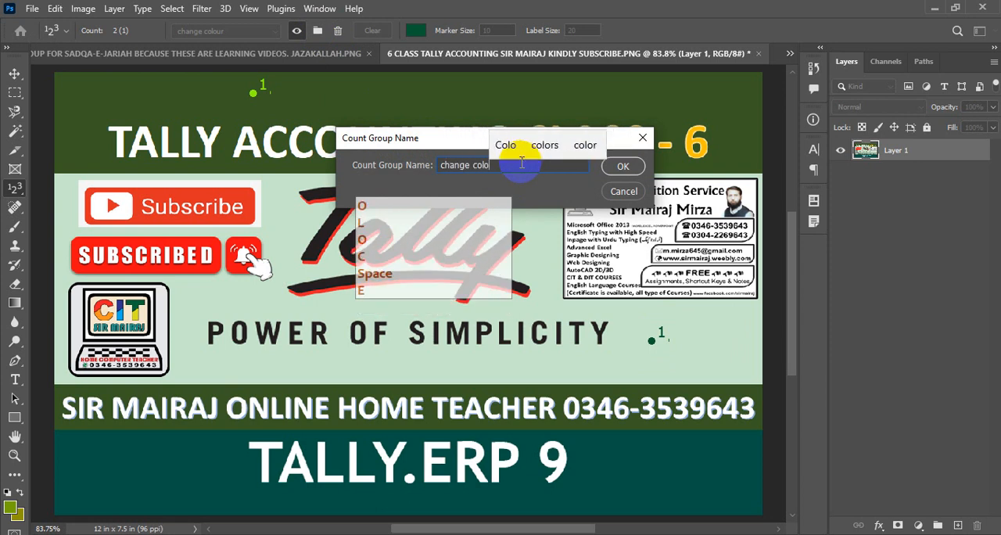
{"action": "type", "text": "ur"}
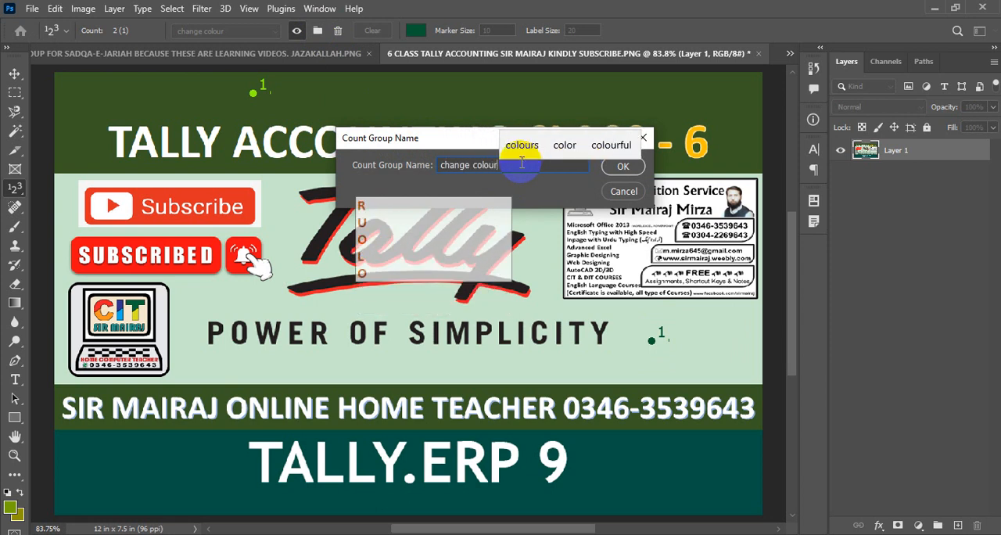
{"action": "left_click", "coordinate": [623, 166]}
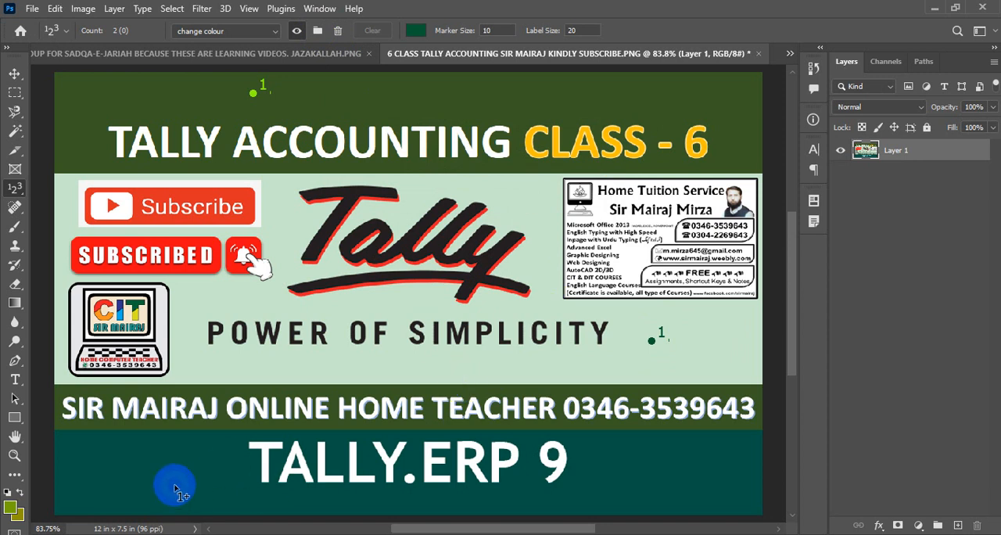
- Set the latest group's color to dark reddish brown and place a marker in the teal band before "TALLY.ERP 9"
{"action": "left_click", "coordinate": [415, 29]}
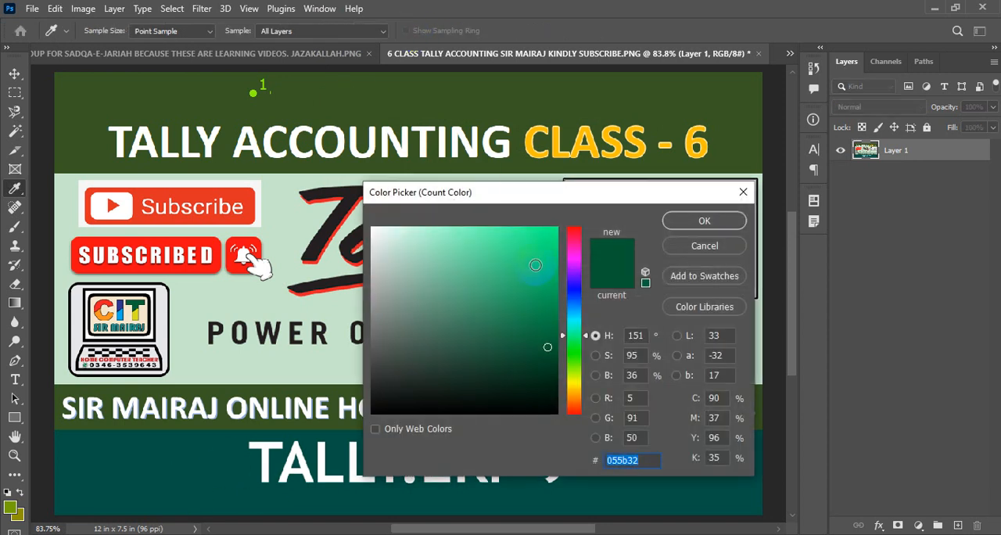
{"action": "left_click", "coordinate": [572, 408]}
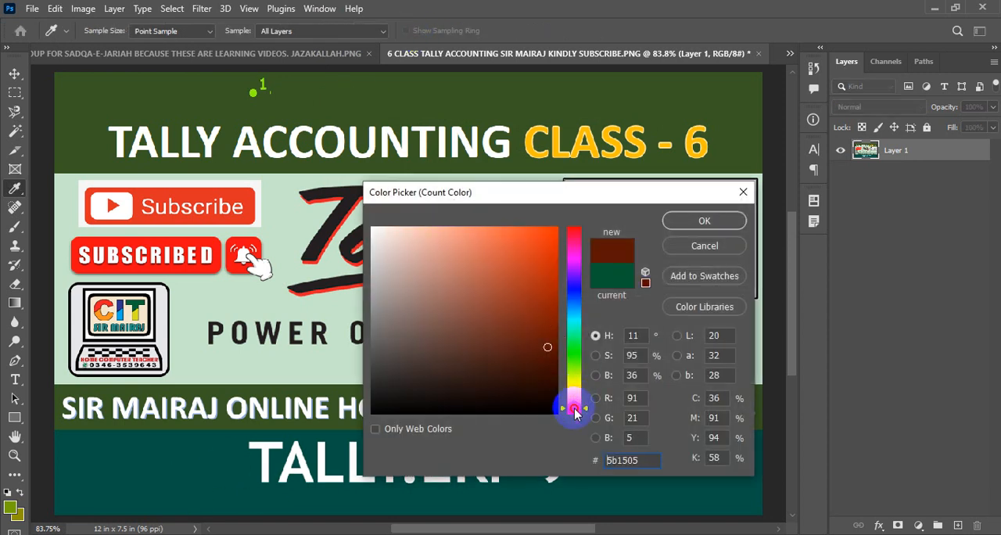
{"action": "left_click", "coordinate": [547, 329]}
{"action": "left_click", "coordinate": [701, 222]}
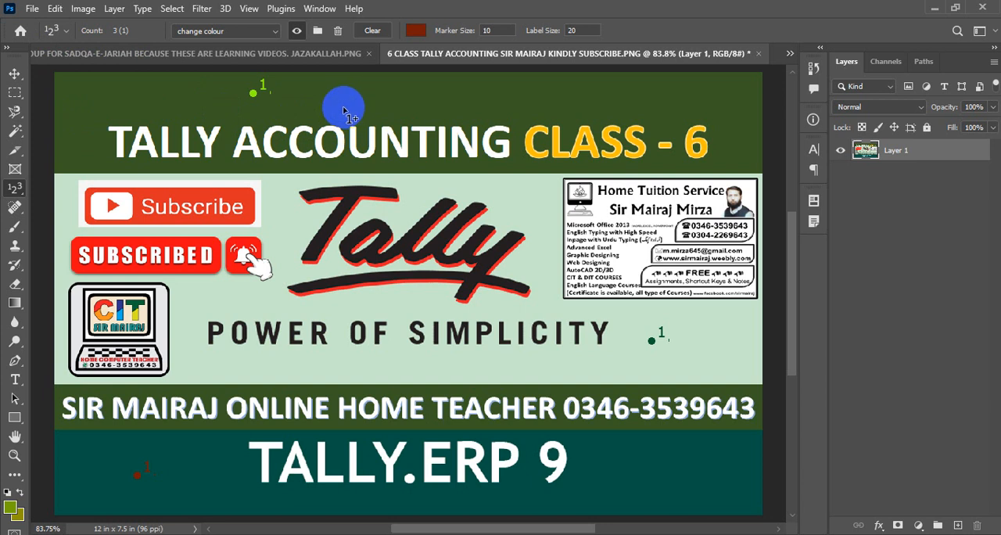
- Switch to the PowerPoint presentation showing the Count Tool title slide
{"action": "left_click", "coordinate": [566, 532]}
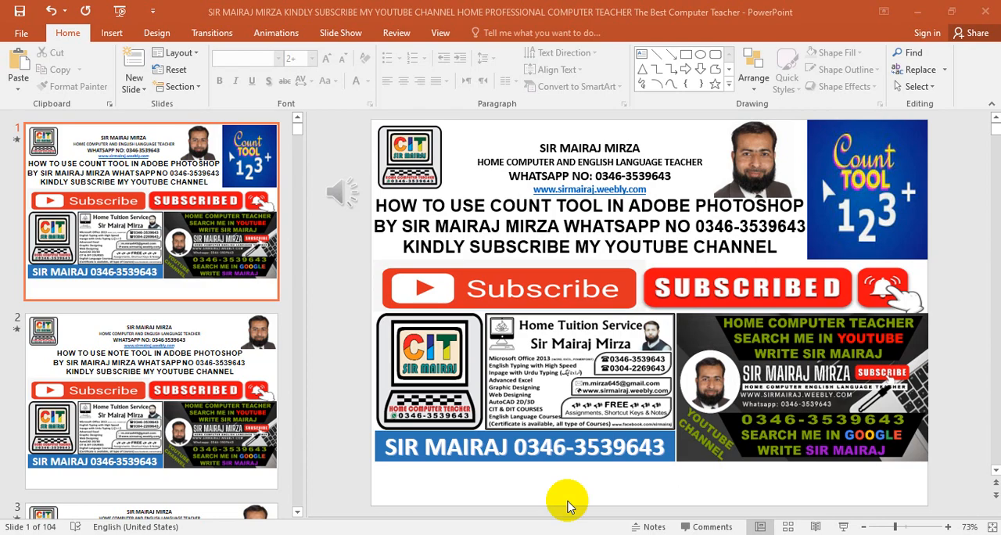